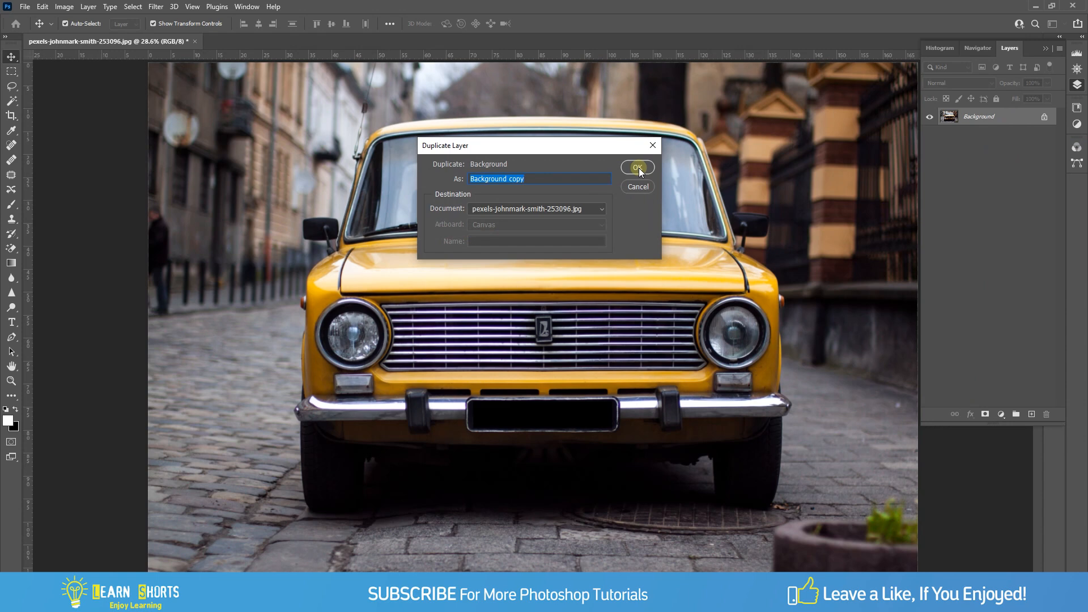
- Duplicate the Background layer and add a Color Lookup adjustment above it using the Moonlight.3DL LUT
left_click(637, 167)
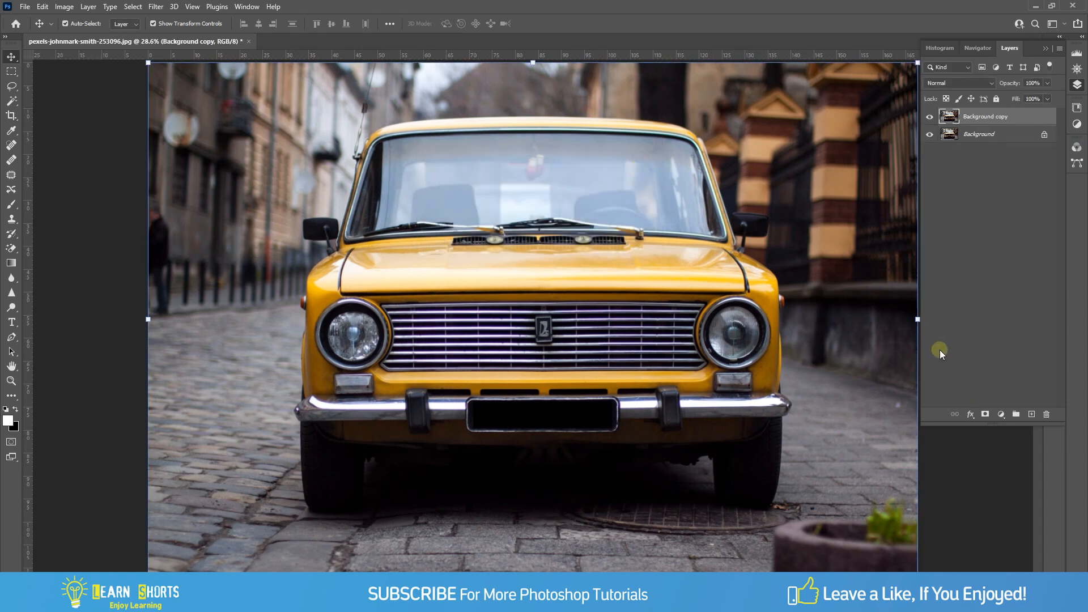
left_click(1000, 414)
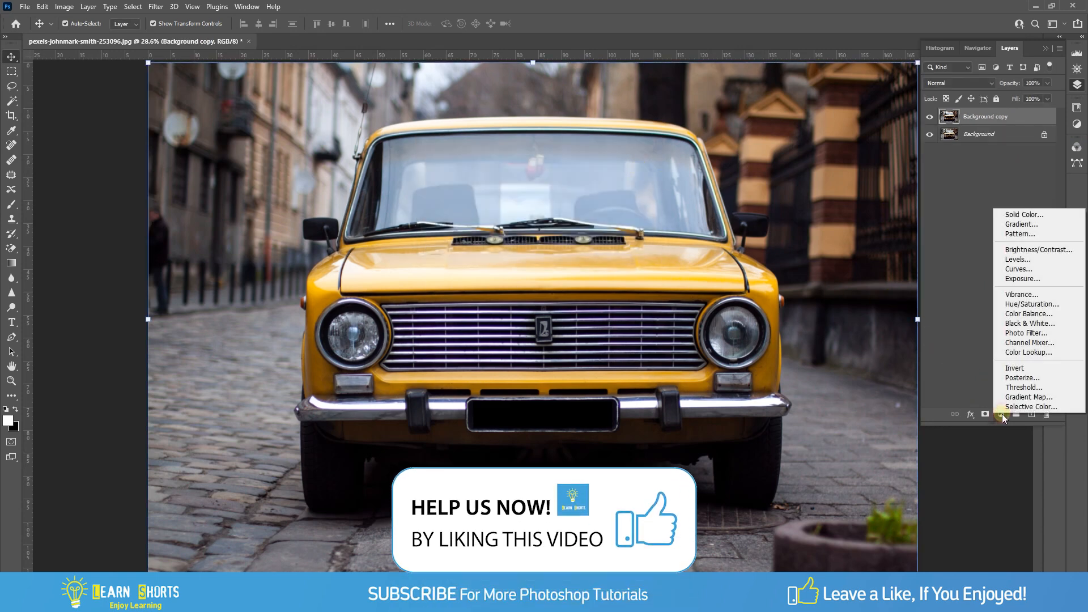
left_click(1029, 352)
left_click(969, 126)
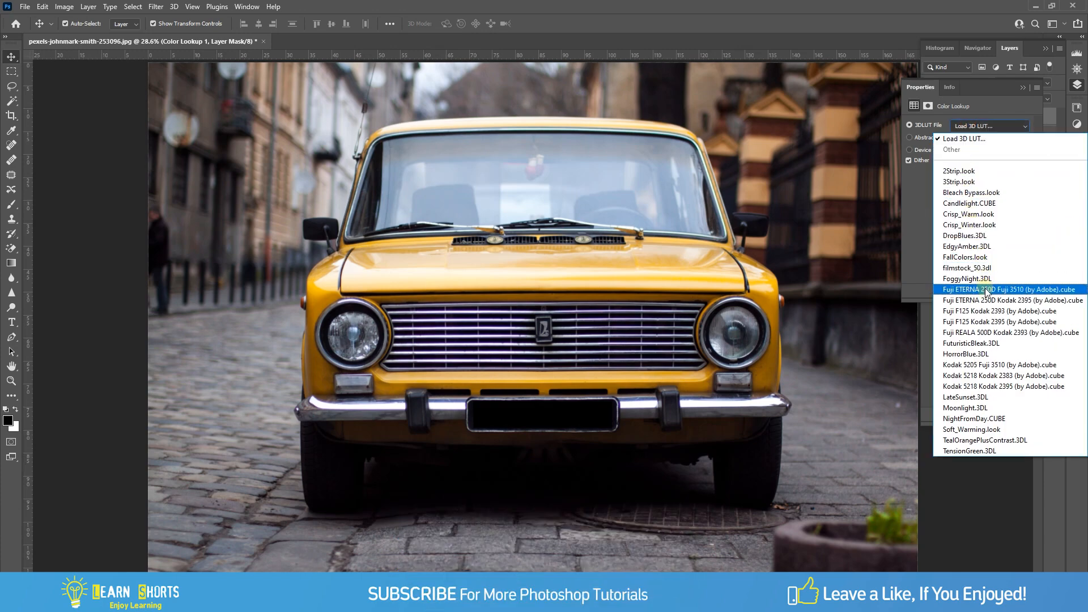
left_click(990, 409)
- Add a Curves adjustment, pull the RGB white point slightly inward, and place a point at about input 84, output 84
left_click(1001, 414)
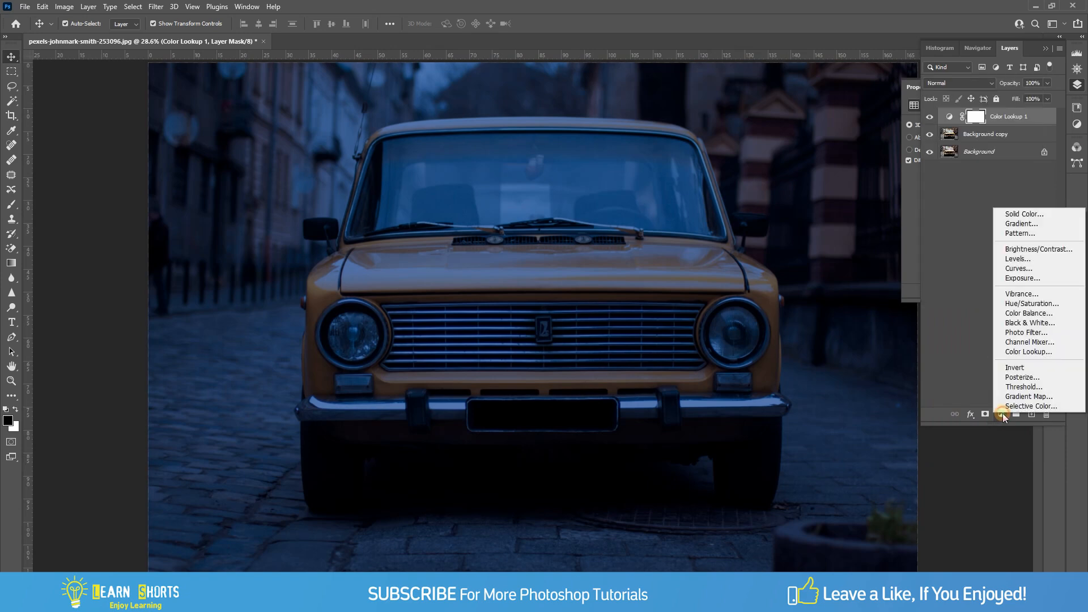
left_click(1023, 269)
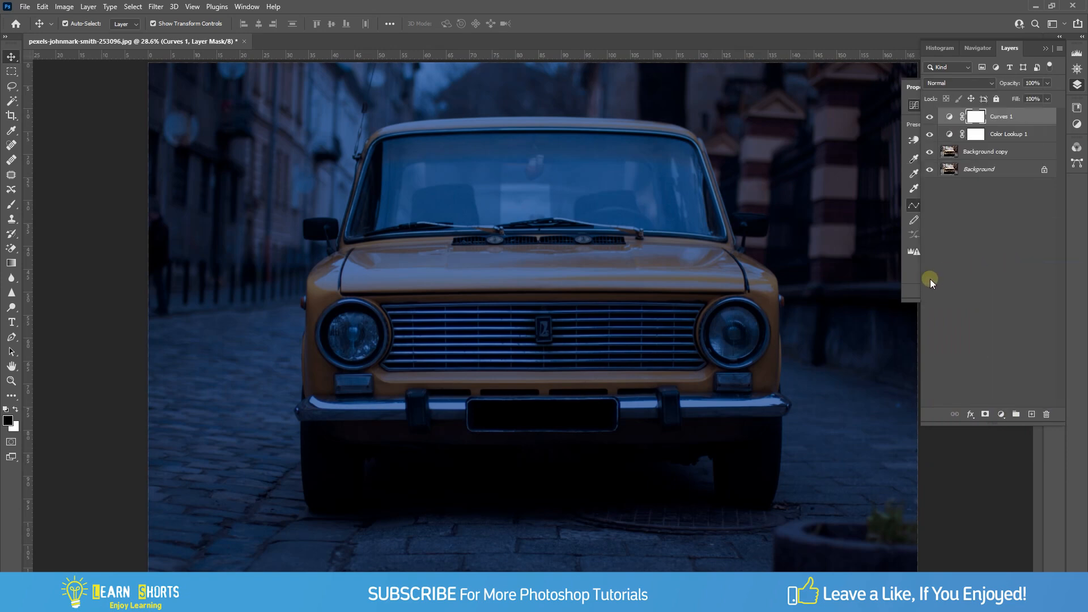
left_click_drag(1023, 153, 1018, 149)
left_click(962, 213)
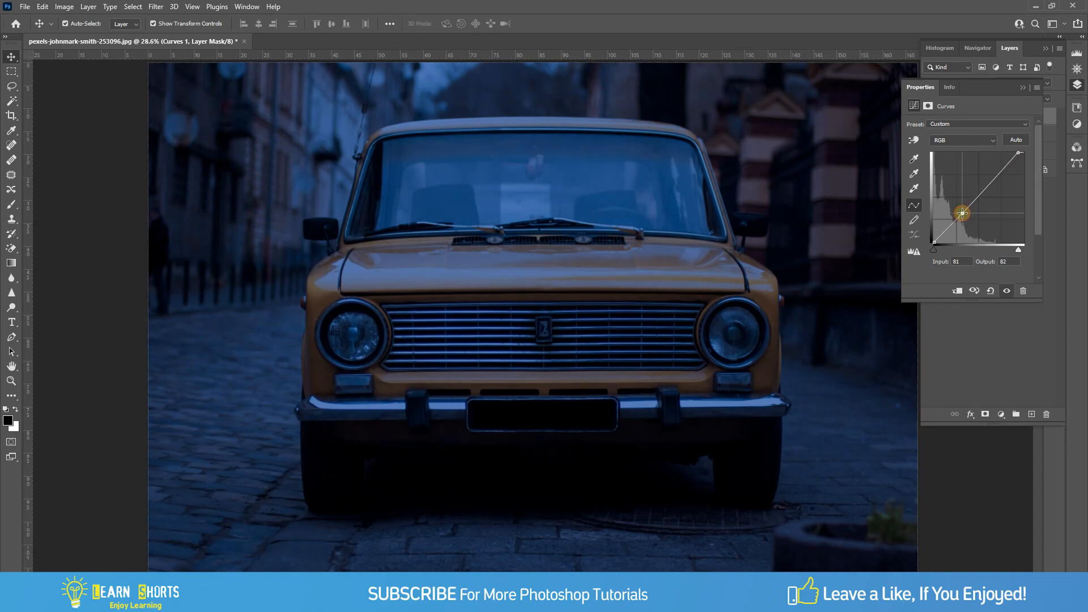
left_click_drag(962, 213, 963, 212)
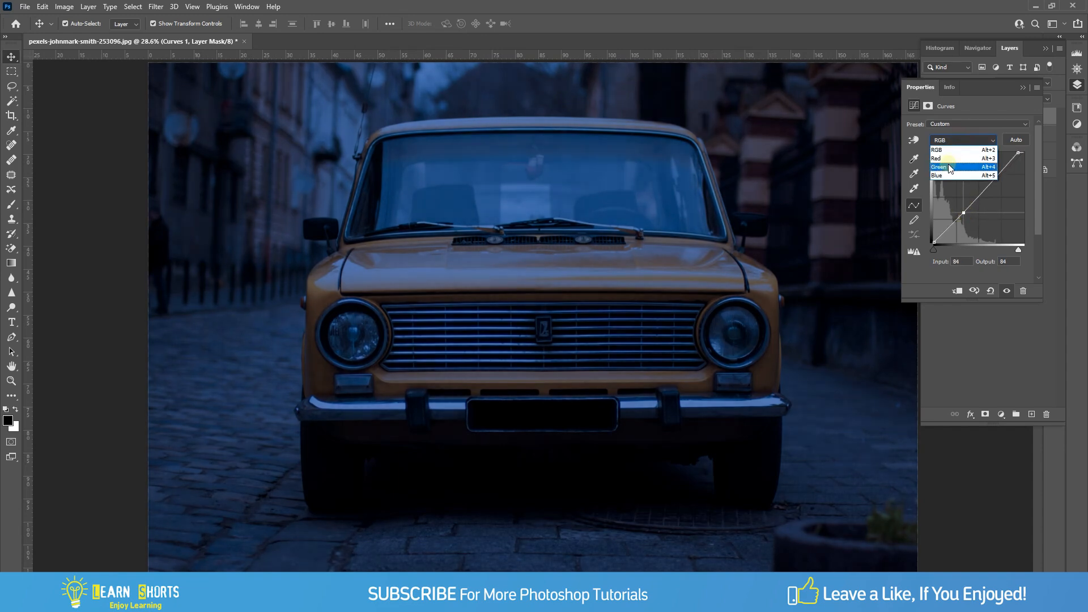
- Add points to the Green channel curve at about input 73, output 69 and input 110, output 111
left_click(953, 163)
left_click(959, 215)
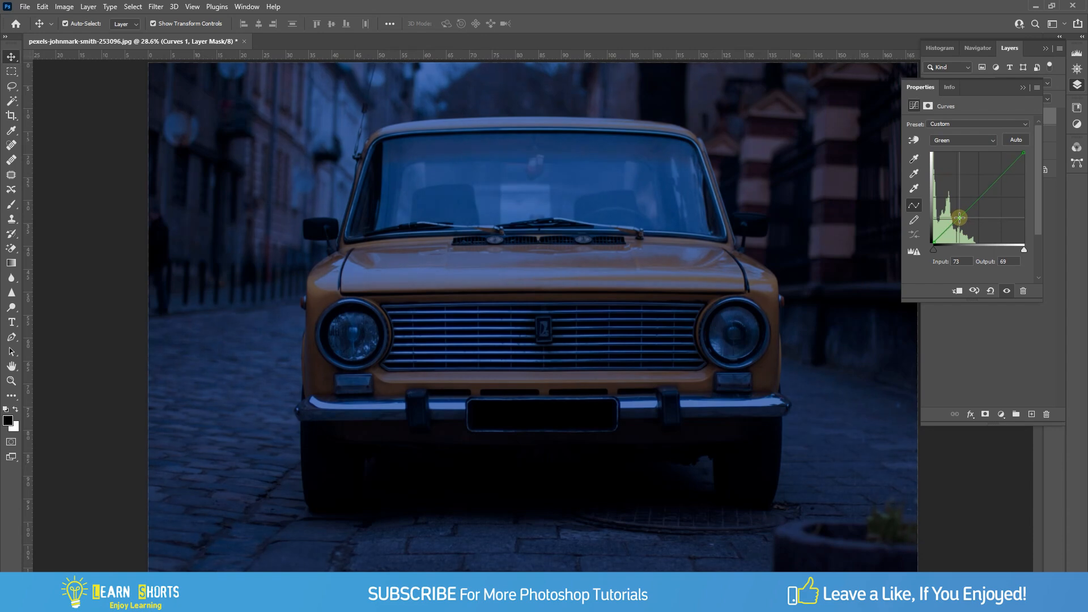
left_click(972, 202)
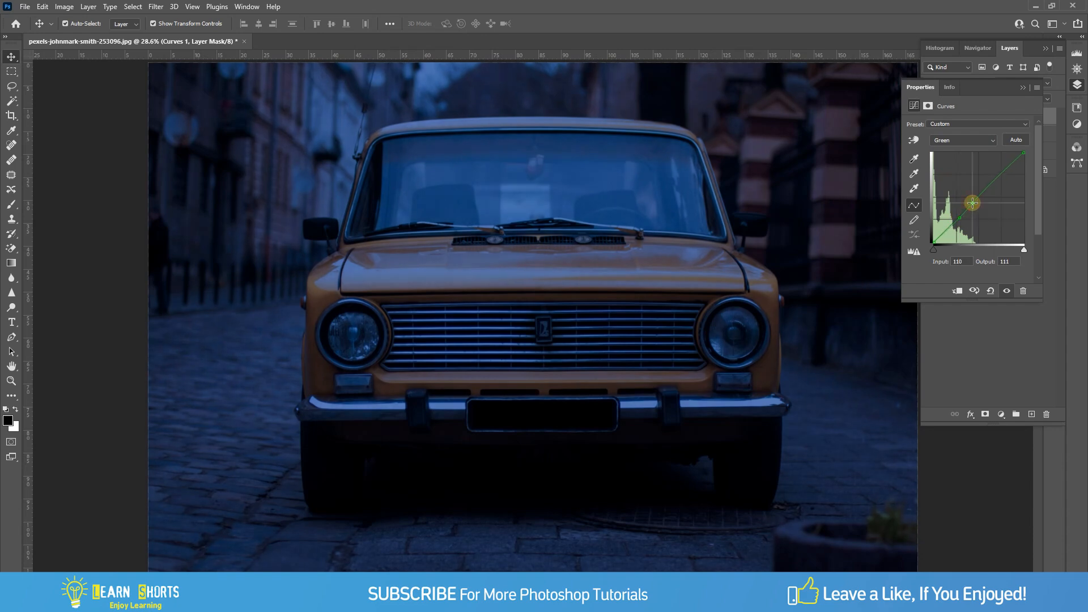
left_click(995, 329)
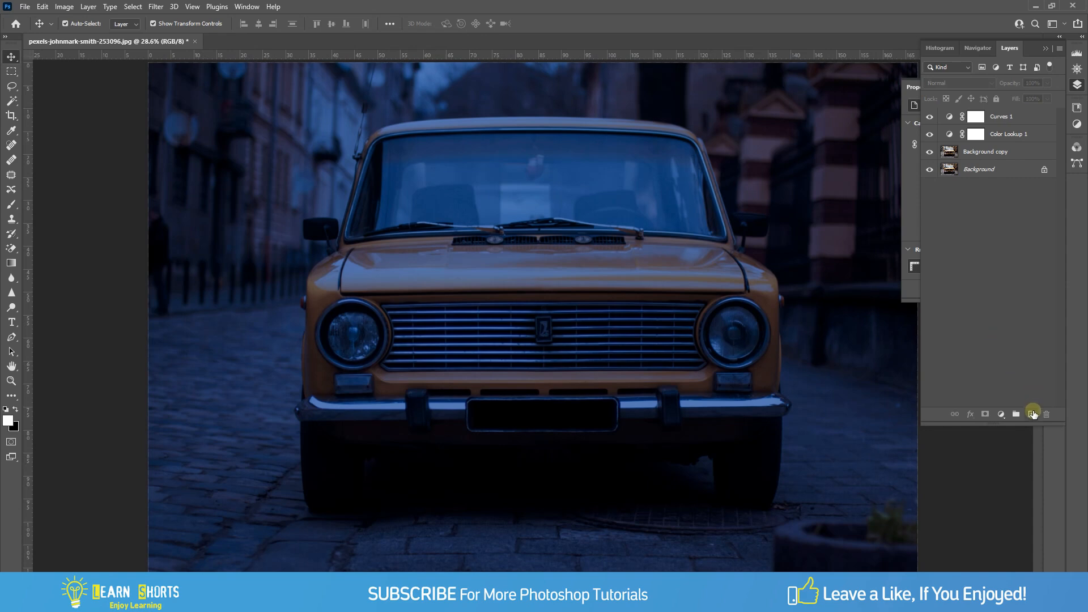
- Create a new layer and make a tall rectangular marquee selection over the car's left headlight, from windshield height to the wheel
left_click(1032, 414)
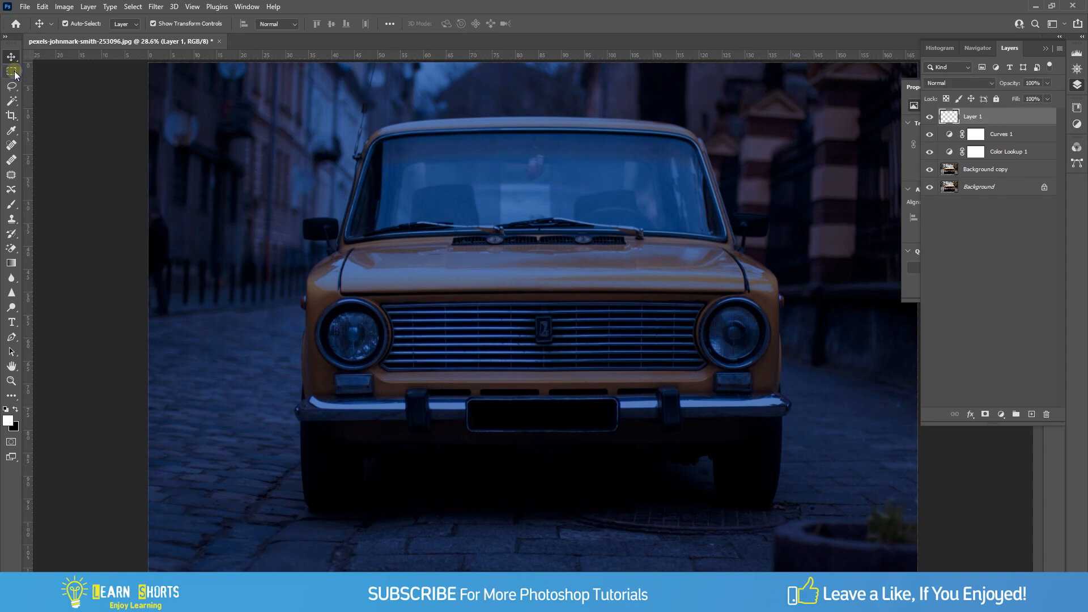
left_click_drag(15, 71, 110, 70)
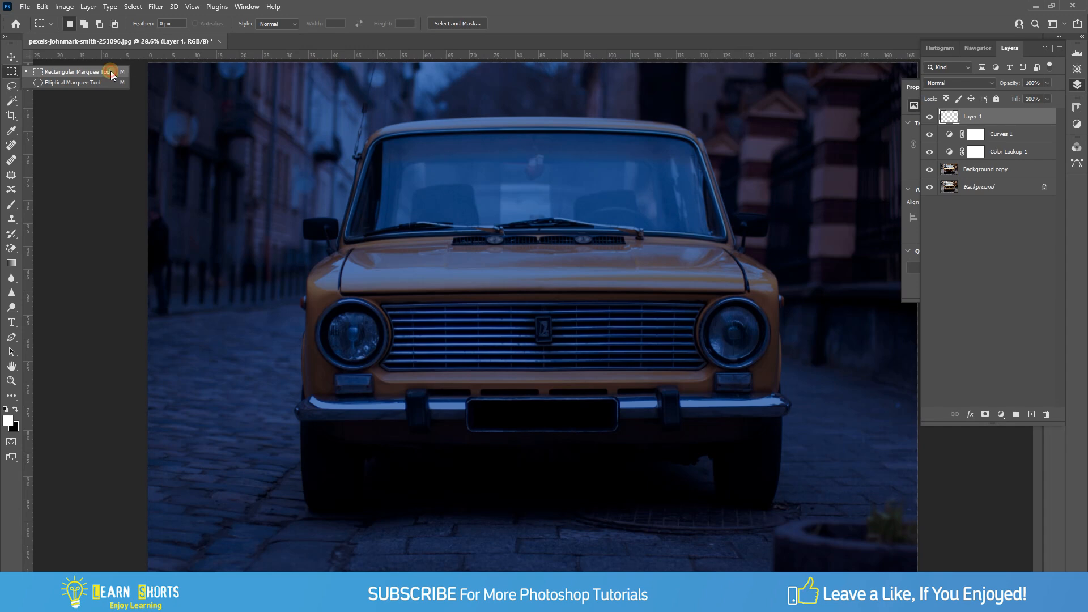
left_click_drag(331, 140, 458, 485)
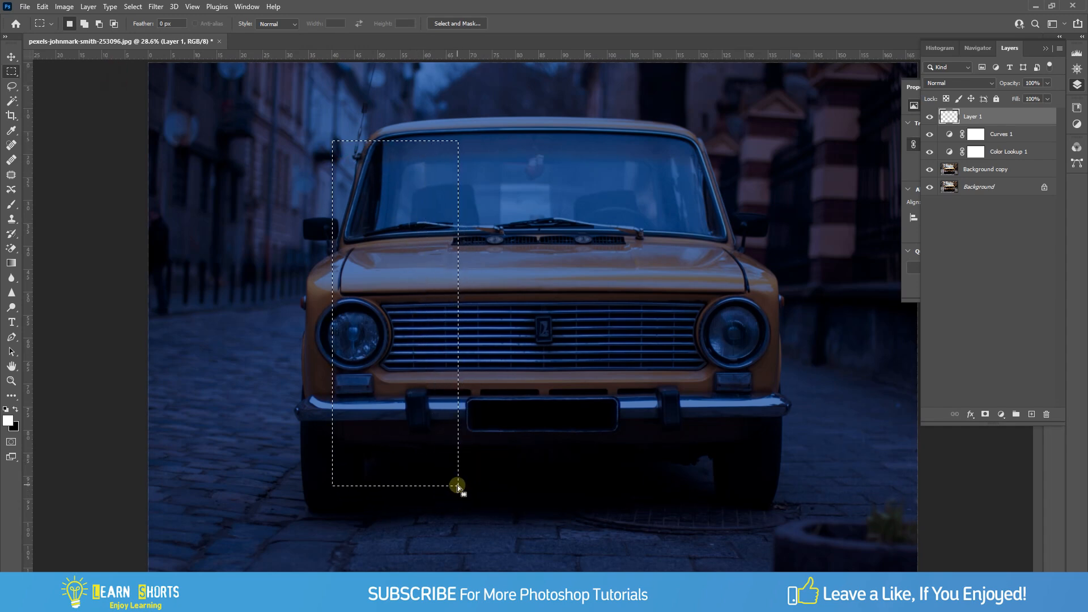
- Set up the Gradient tool with a solid gradient that starts at colour 1c305f and fades to transparent
left_click(12, 263)
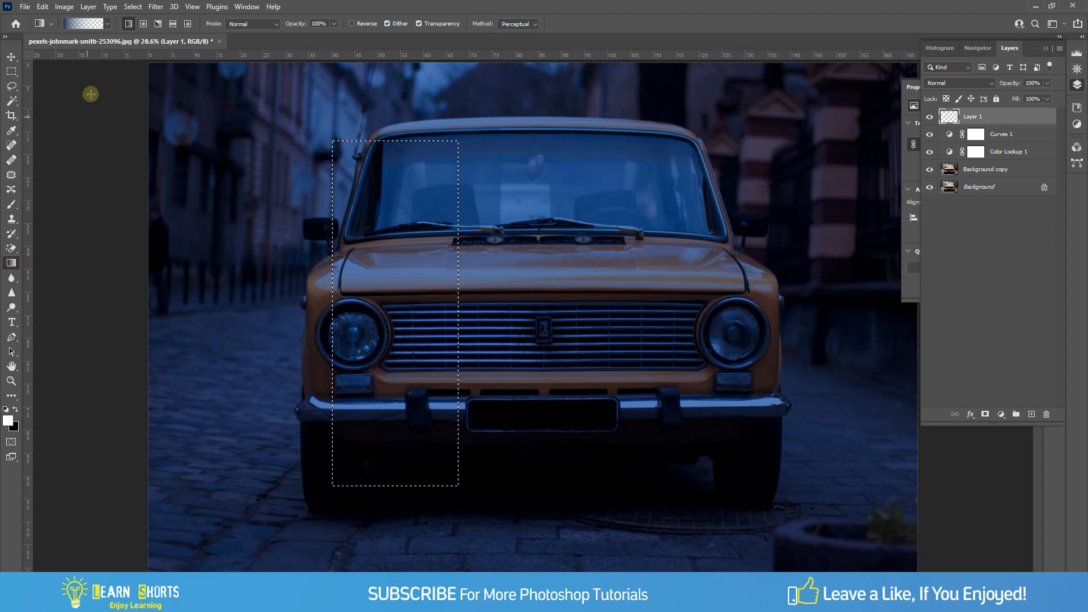
left_click(80, 25)
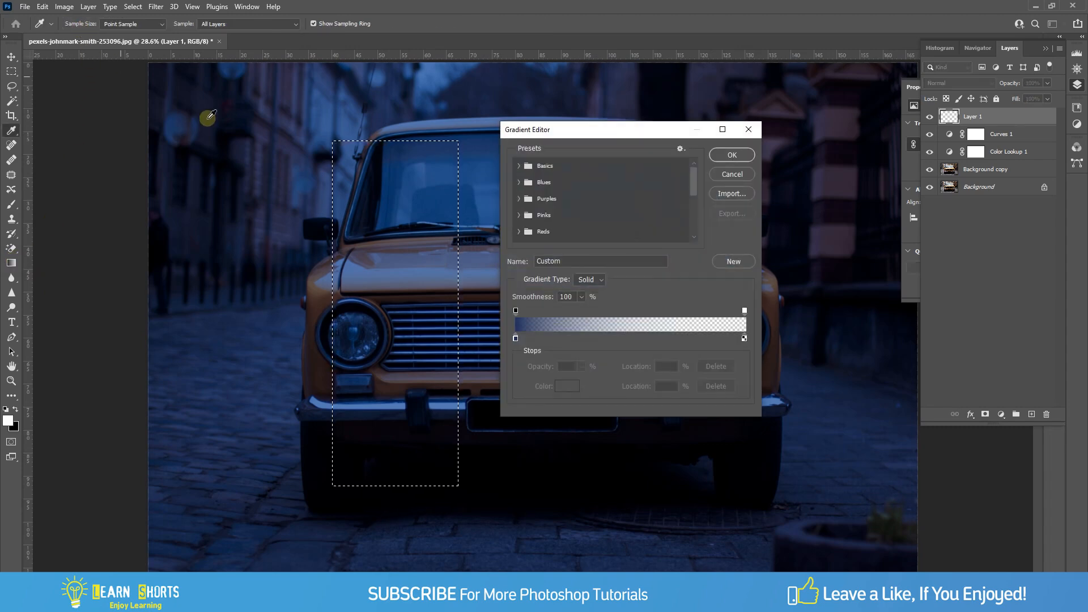
left_click(516, 338)
left_click(567, 385)
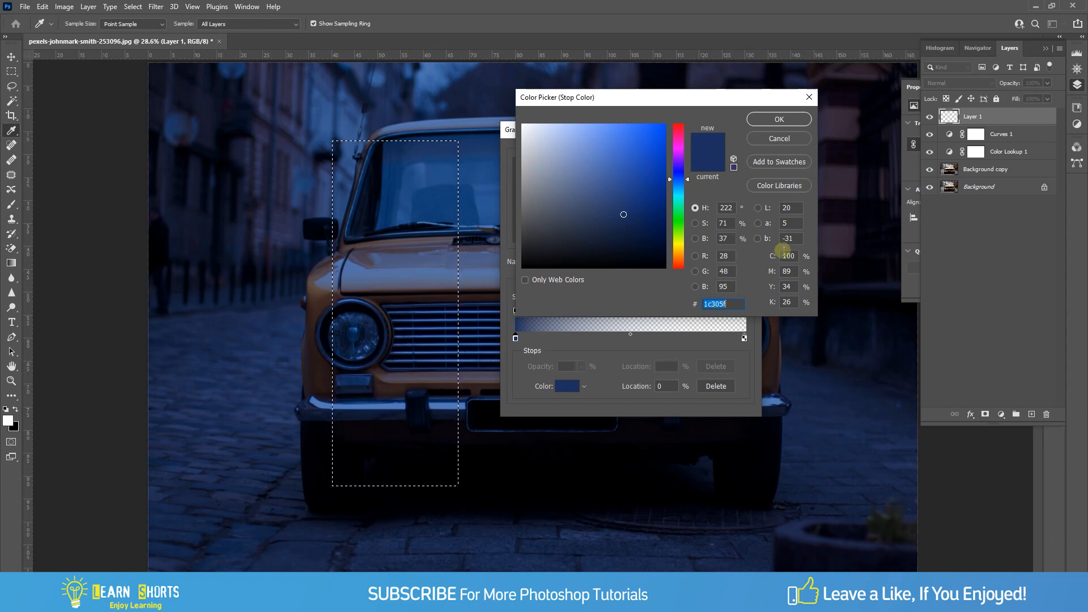
left_click(780, 121)
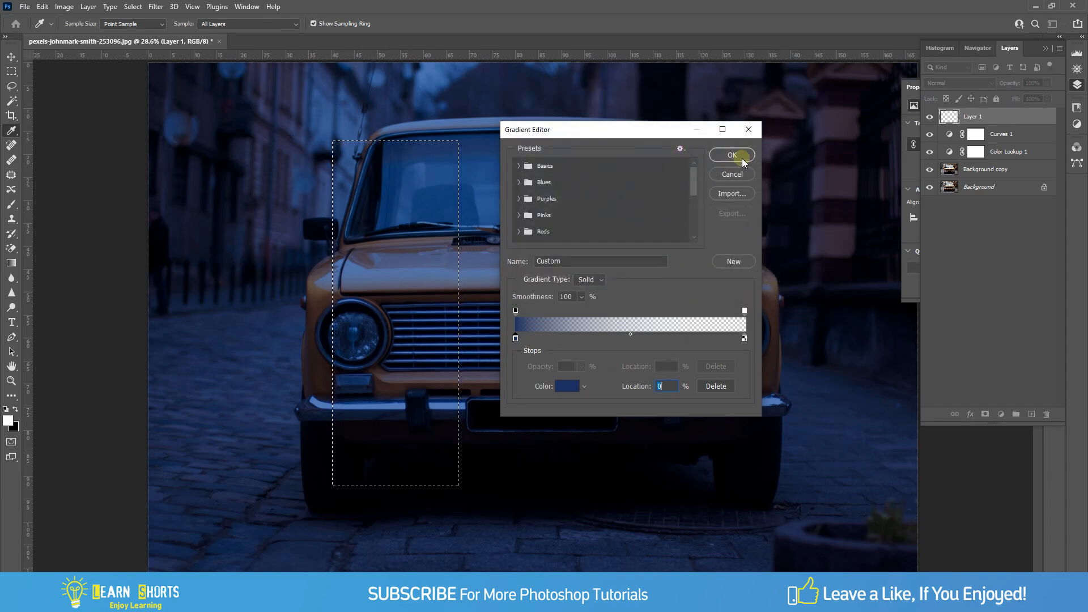
left_click(732, 154)
- Build up the fading gradient from top to bottom inside the selection with repeated passes, and deselect the area
left_click_drag(394, 121, 404, 514)
left_click_drag(404, 560, 405, 559)
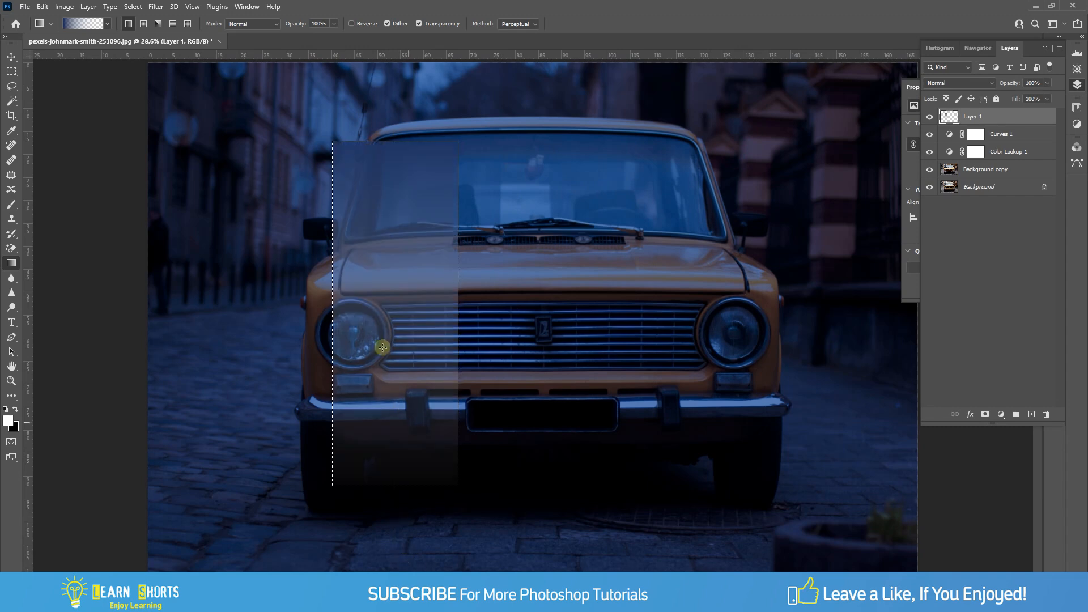
left_click_drag(401, 141, 391, 405)
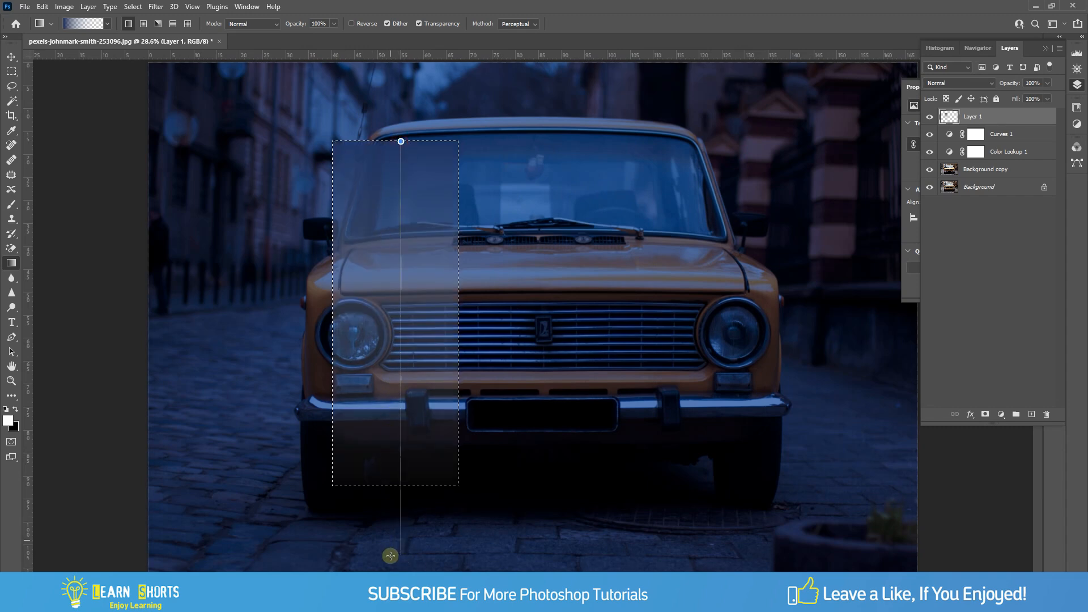
left_click_drag(391, 556, 391, 556)
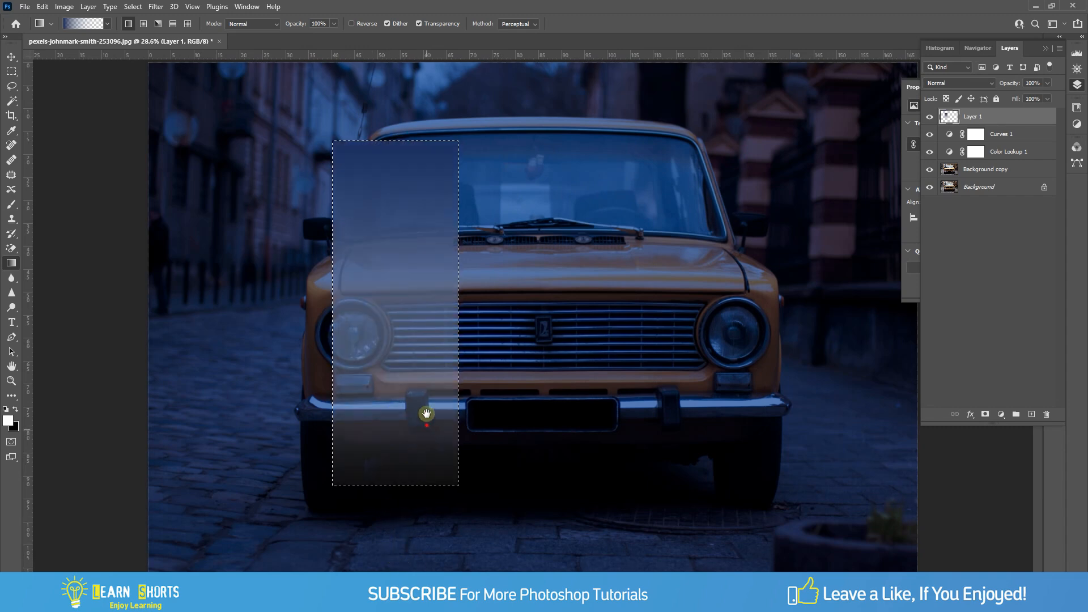
left_click_drag(426, 414, 422, 369)
left_click_drag(392, 99, 396, 564)
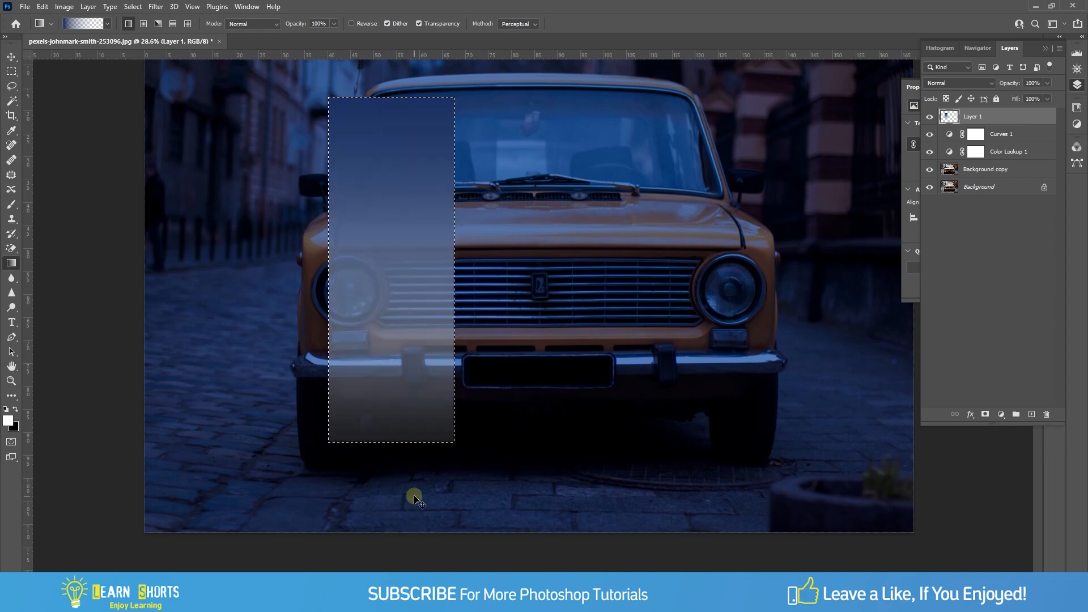
key("ctrl+d")
key("v")
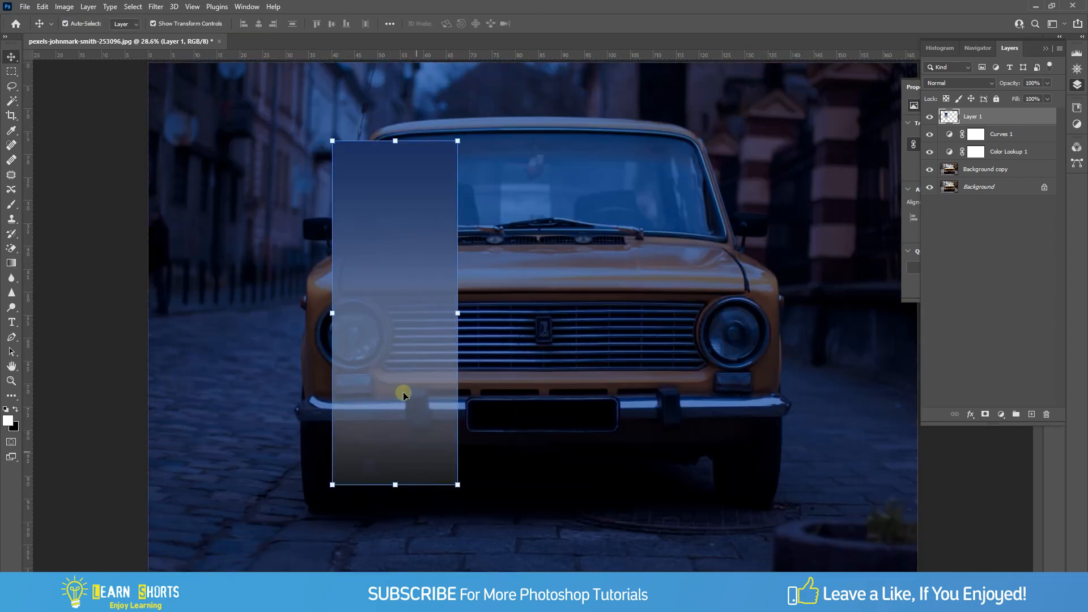
- Move the gradient strip beneath the left headlight and narrow its upper end to fit the lamp
left_click_drag(441, 151, 371, 357)
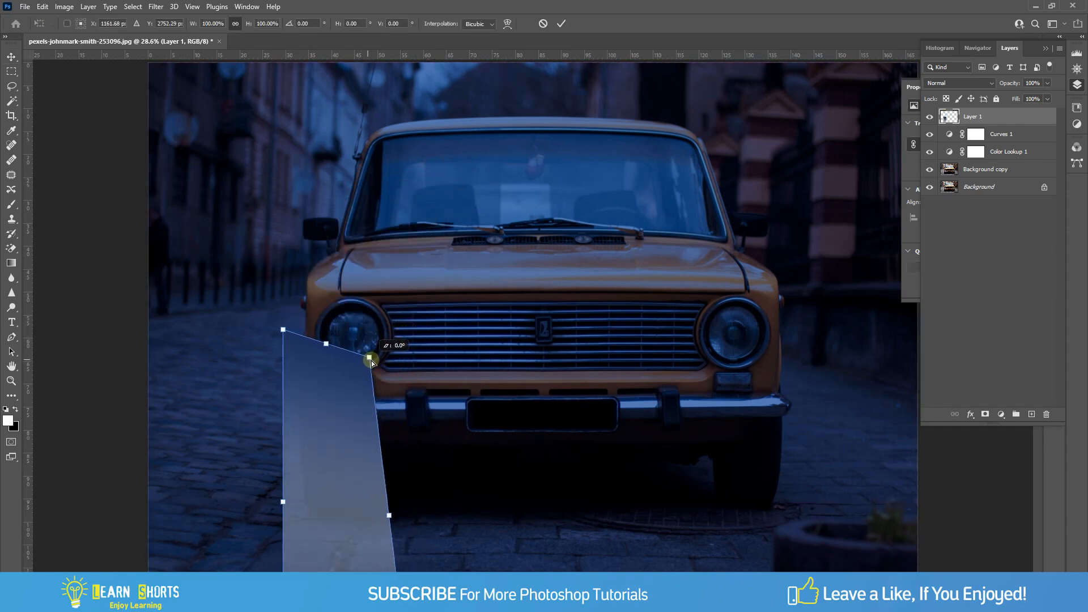
left_click_drag(281, 331, 330, 357)
scroll(344, 368, "down", 4)
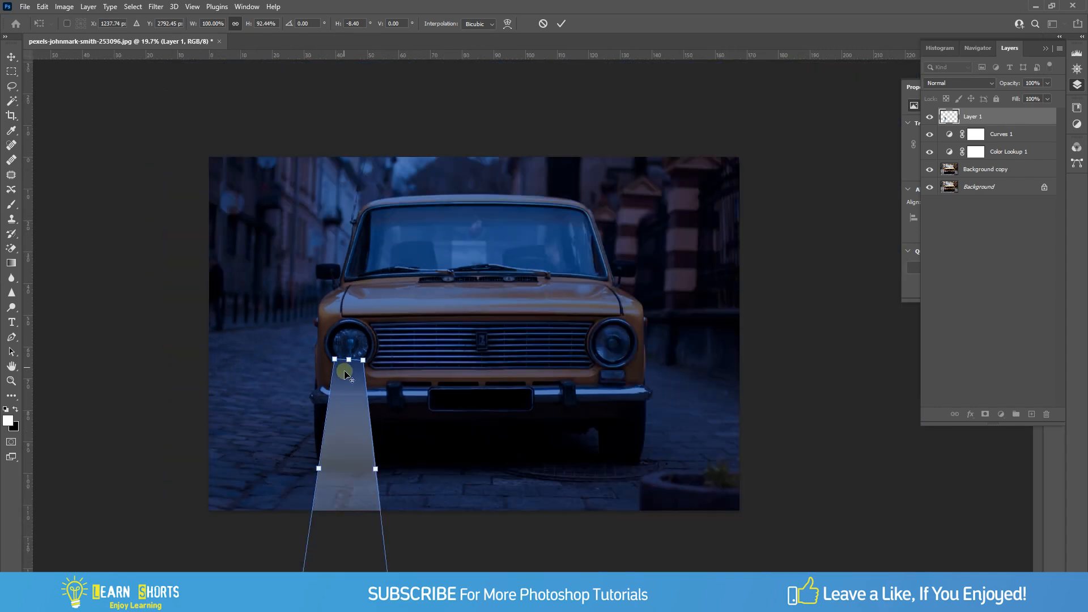
- Spread the lower corners of the strip outward below the image to form a light beam, and apply the transform
left_click_drag(393, 434, 399, 415)
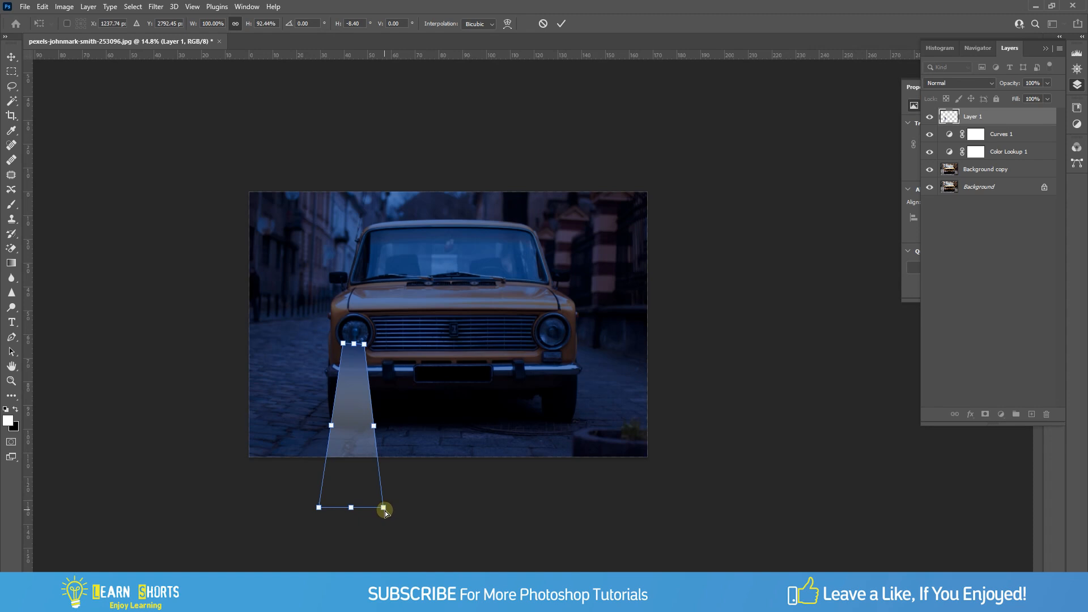
left_click_drag(384, 511, 417, 512)
left_click_drag(319, 507, 257, 510)
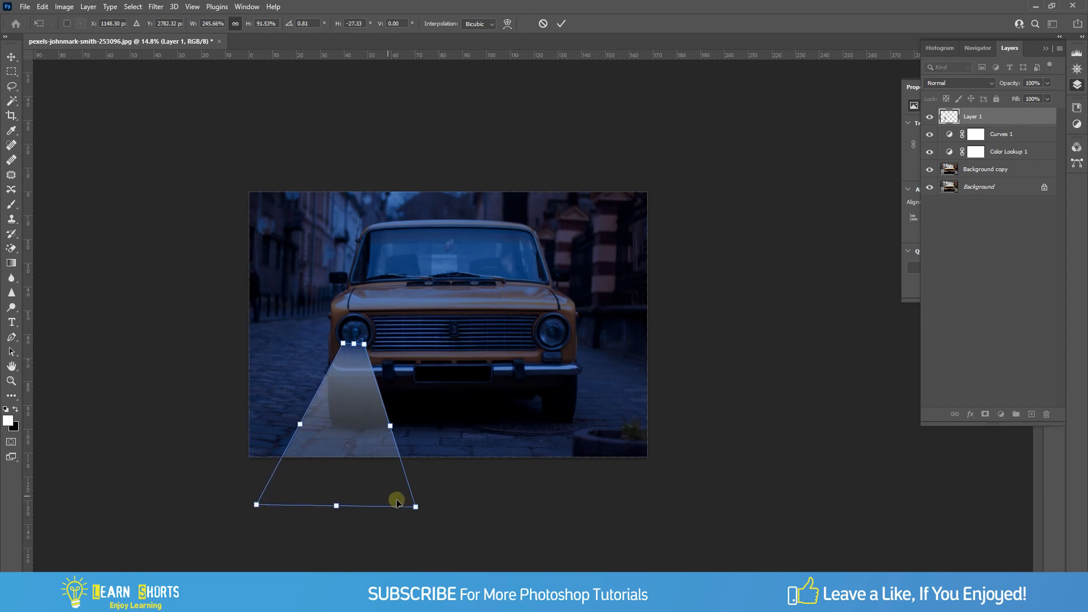
left_click_drag(415, 509, 423, 503)
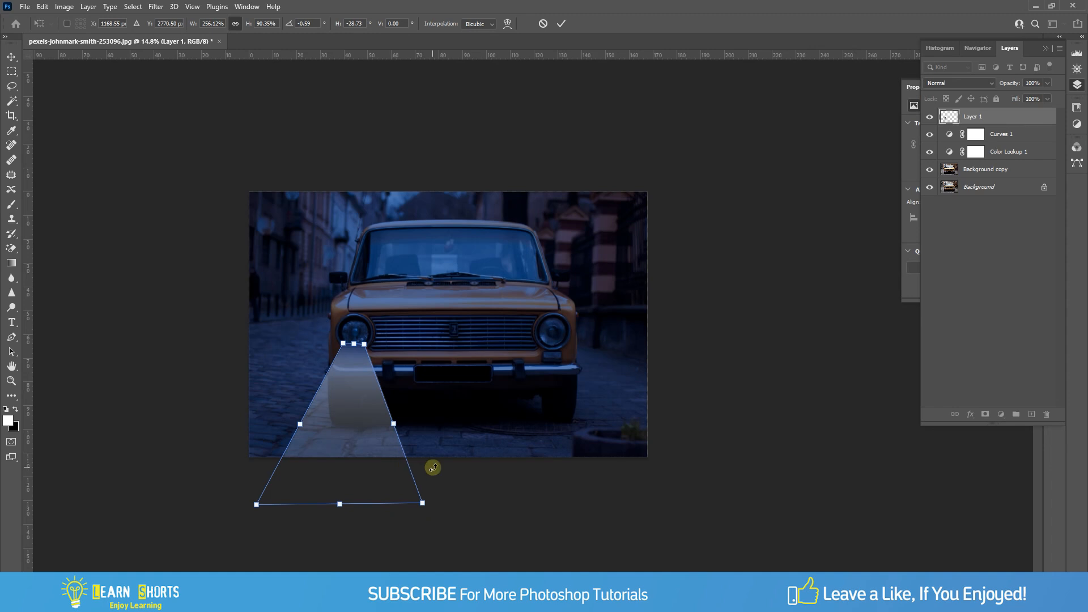
key("Return")
left_click(454, 486)
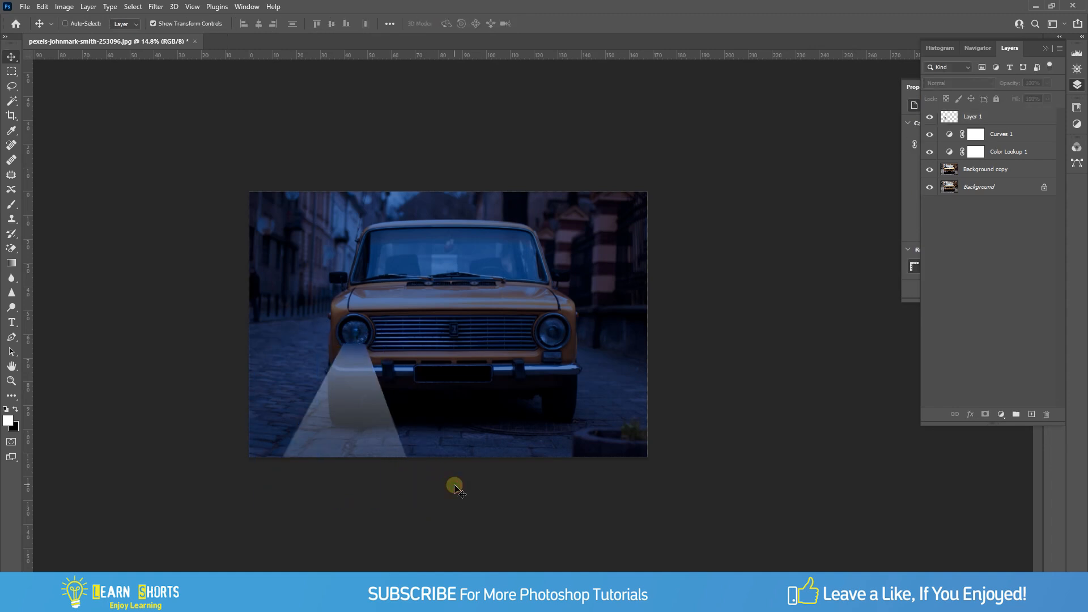
- Set the blend mode of the light beam layer to Divide
scroll(454, 486, "up", 5)
left_click_drag(348, 389, 346, 386)
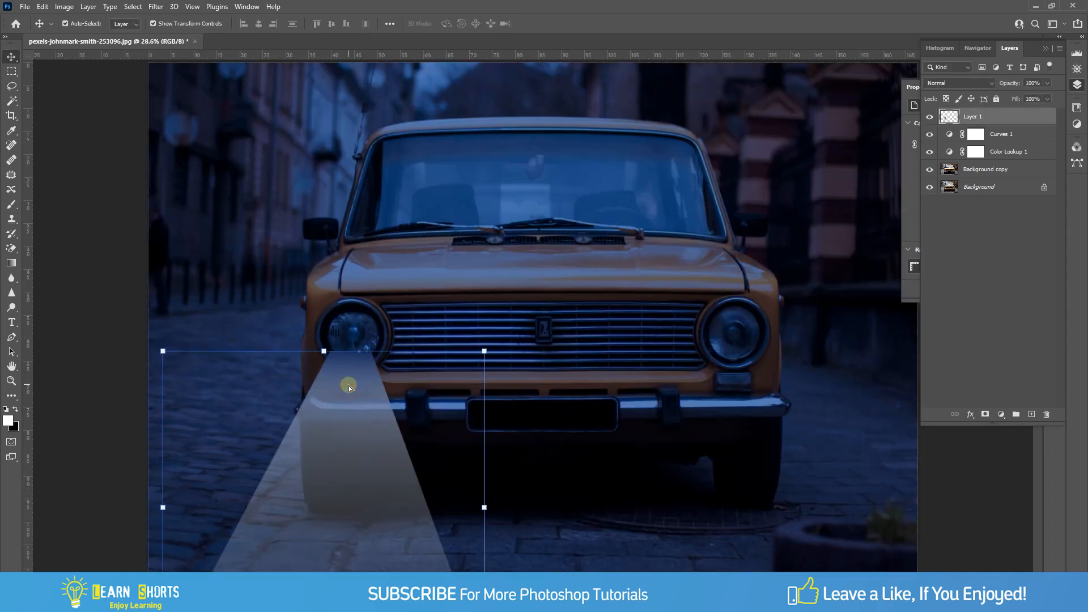
left_click(948, 83)
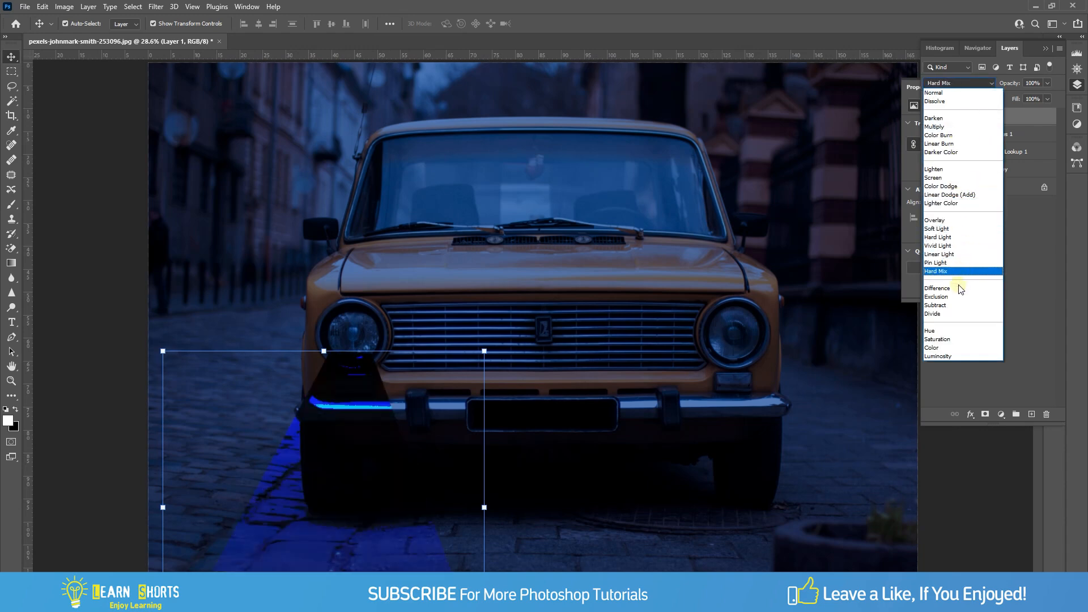
left_click(956, 315)
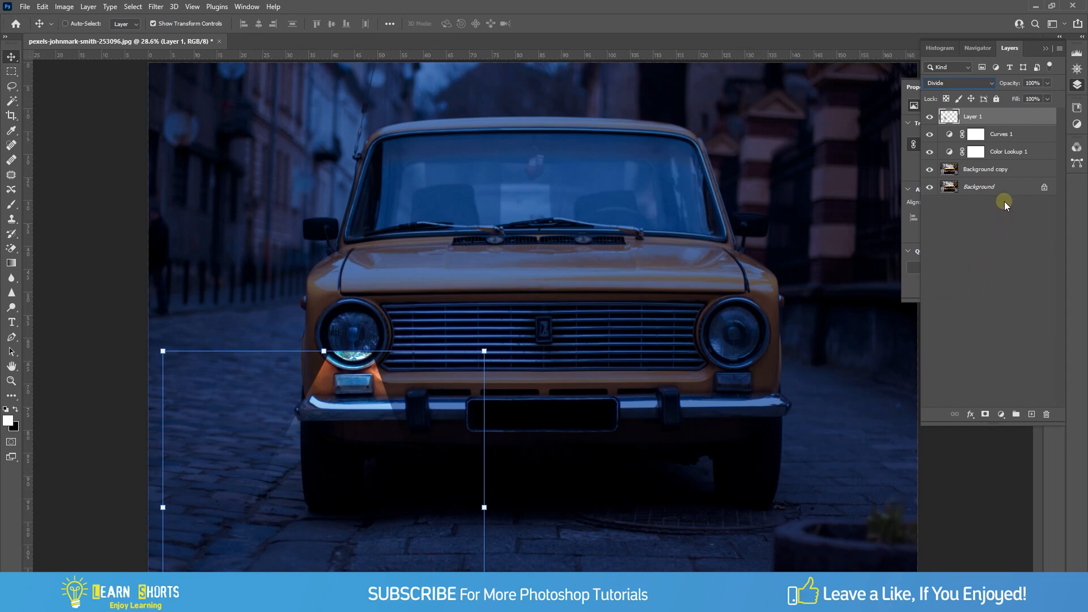
- Duplicate the light beam layer, giving the copy the Linear Dodge (Add) blend mode and a 65% fill
key("ctrl+j")
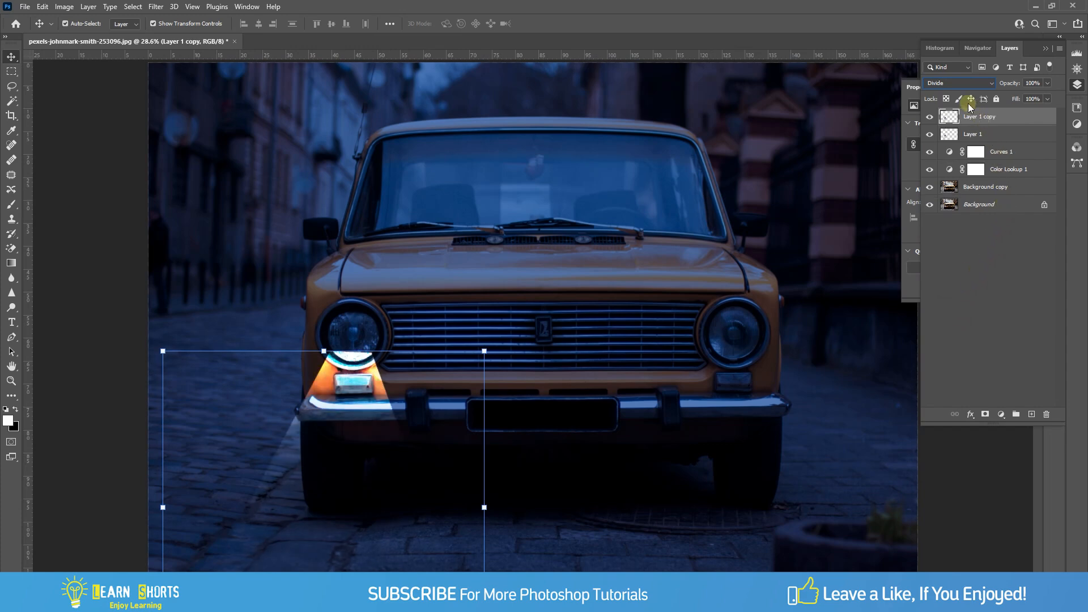
left_click(948, 83)
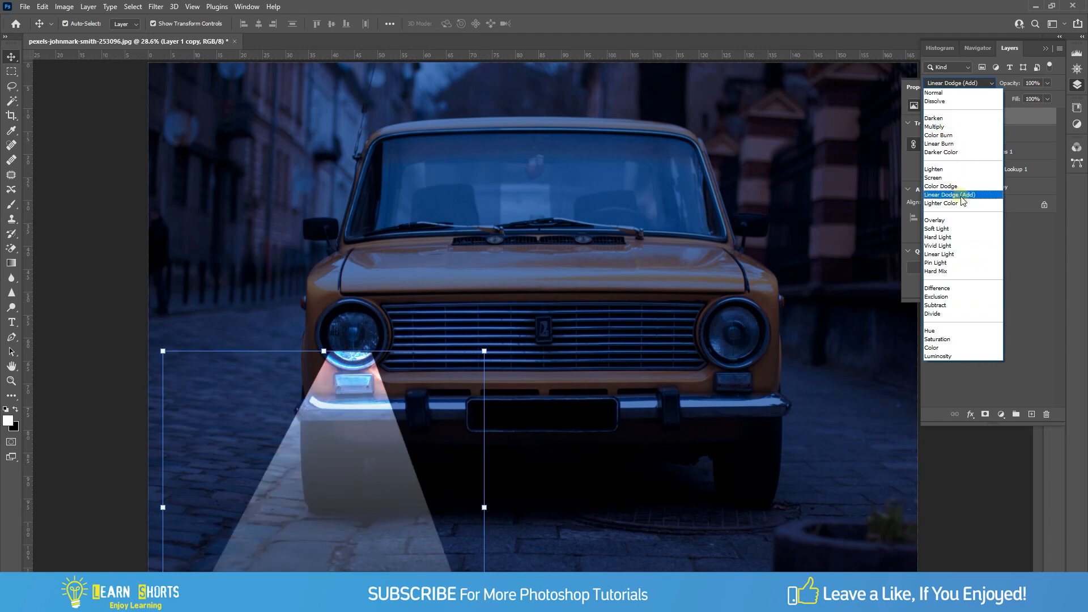
left_click(970, 195)
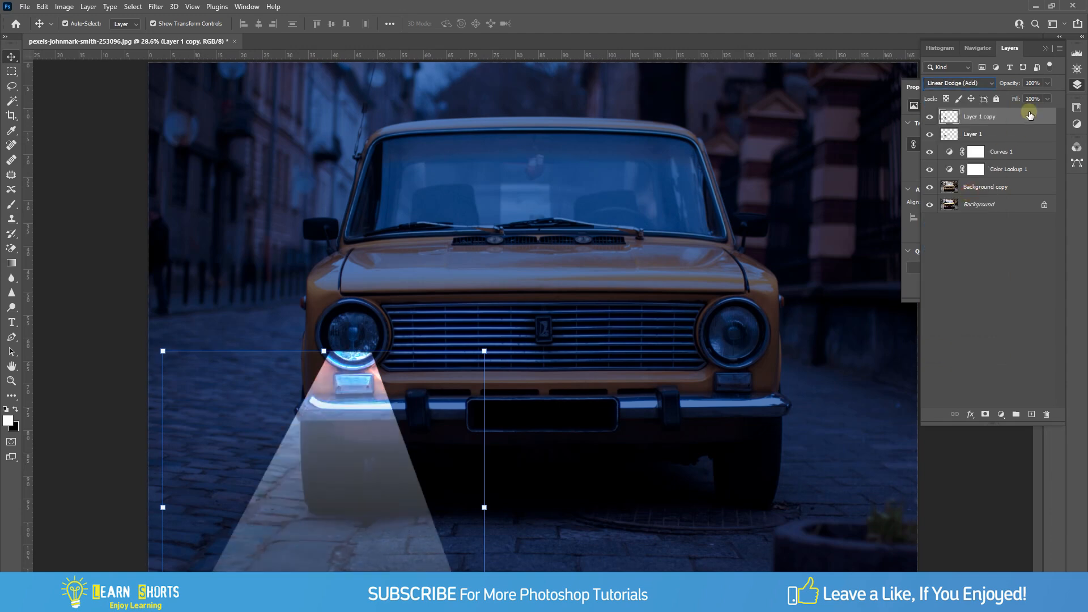
type("65")
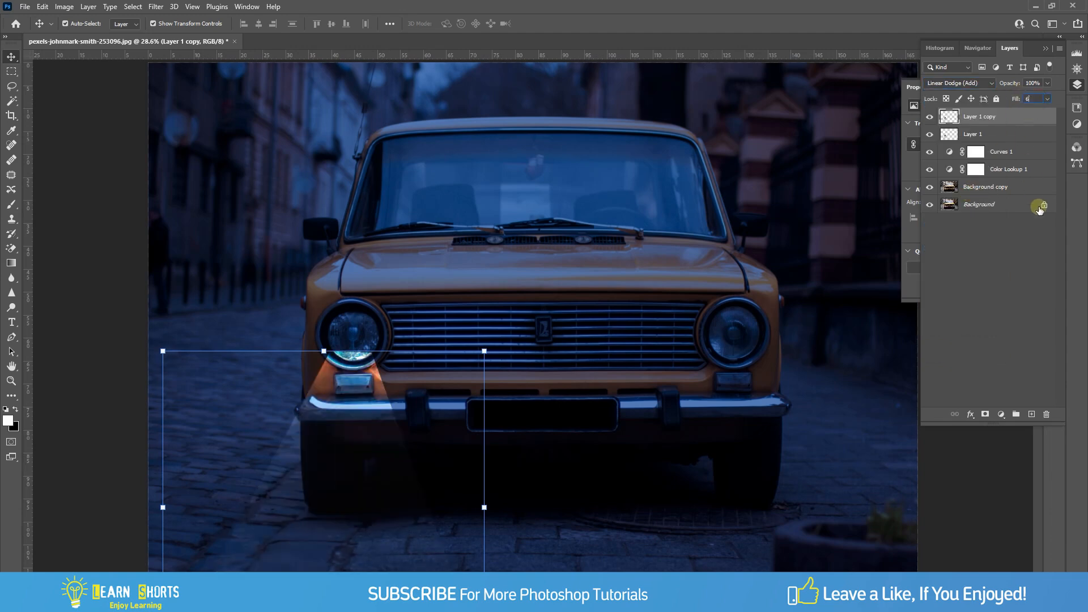
- Apply a Gaussian Blur with a radius of about 20.8 pixels to the original light beam layer, Layer 1
left_click(1009, 137)
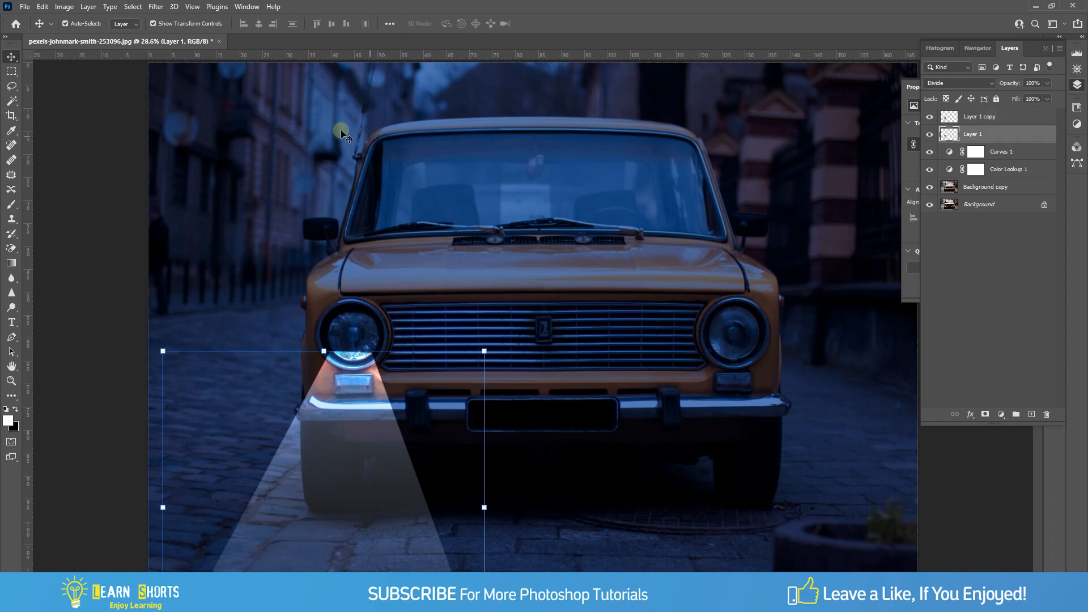
left_click(156, 7)
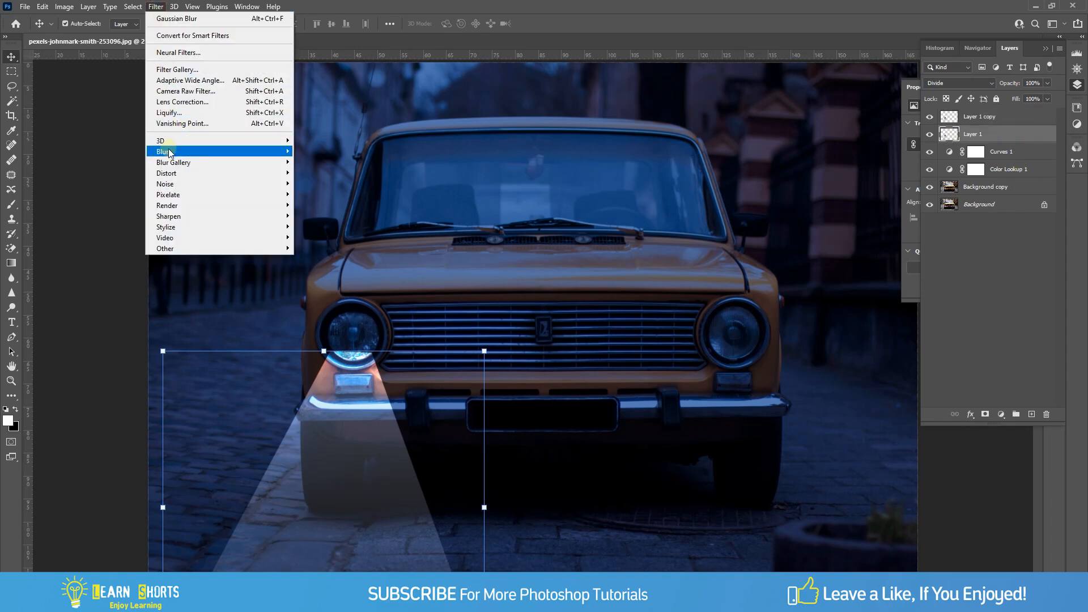
mouse_move(164, 152)
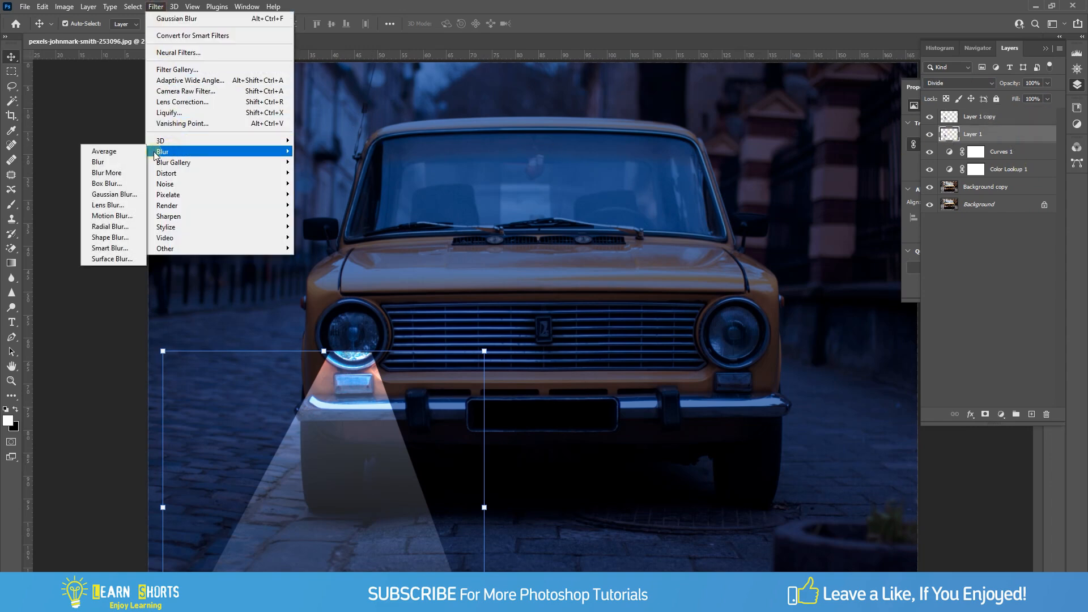
left_click(107, 198)
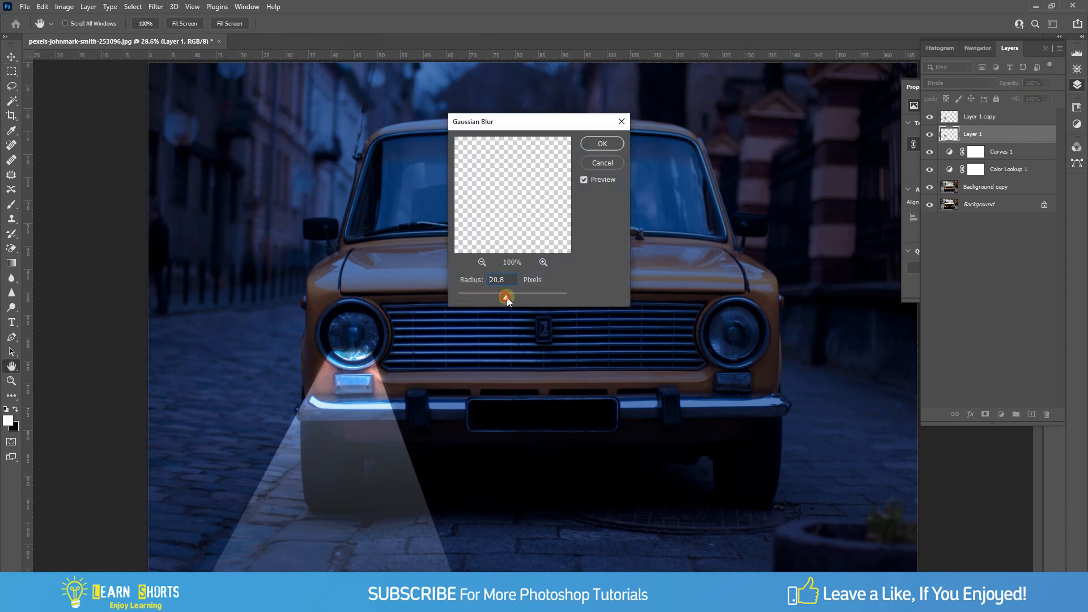
left_click_drag(508, 297, 505, 297)
left_click(602, 144)
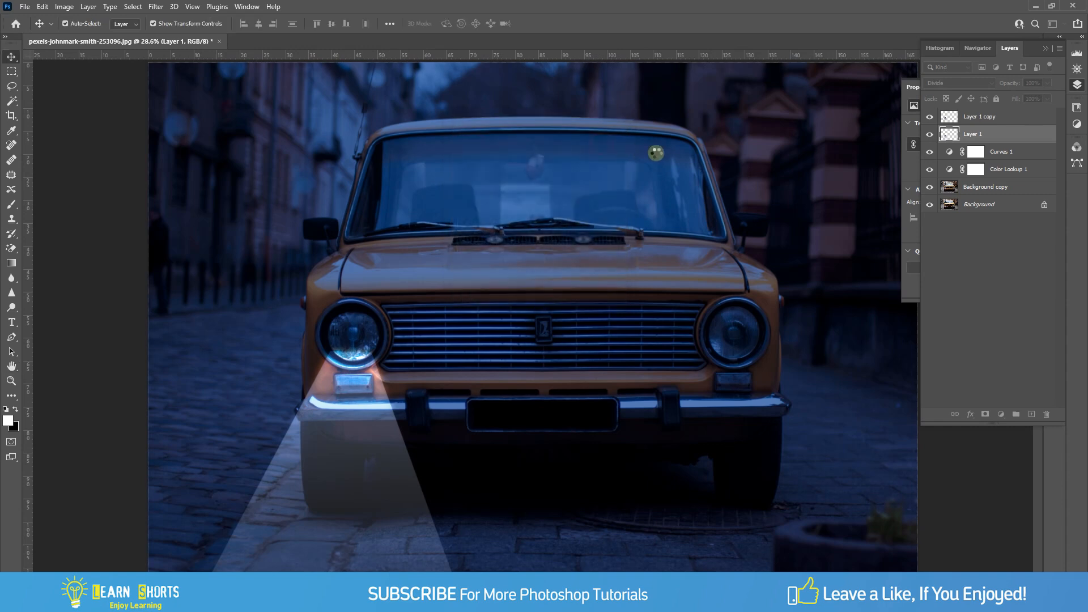
- Apply a Gaussian Blur with a radius of about 16.6 pixels to the duplicated light beam layer
left_click(980, 118)
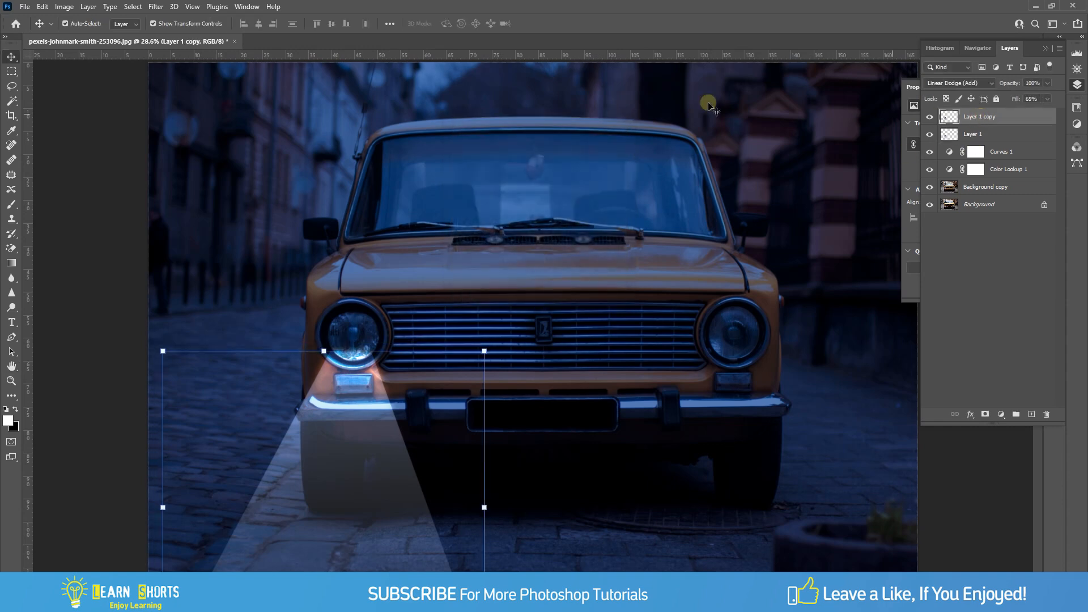
left_click(157, 7)
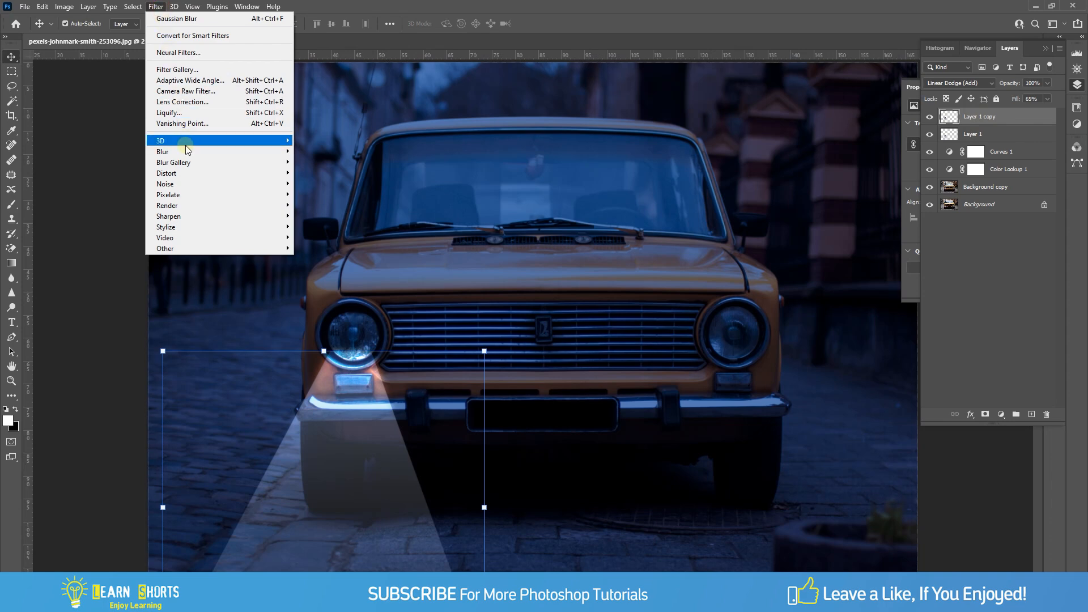
mouse_move(189, 152)
left_click(111, 195)
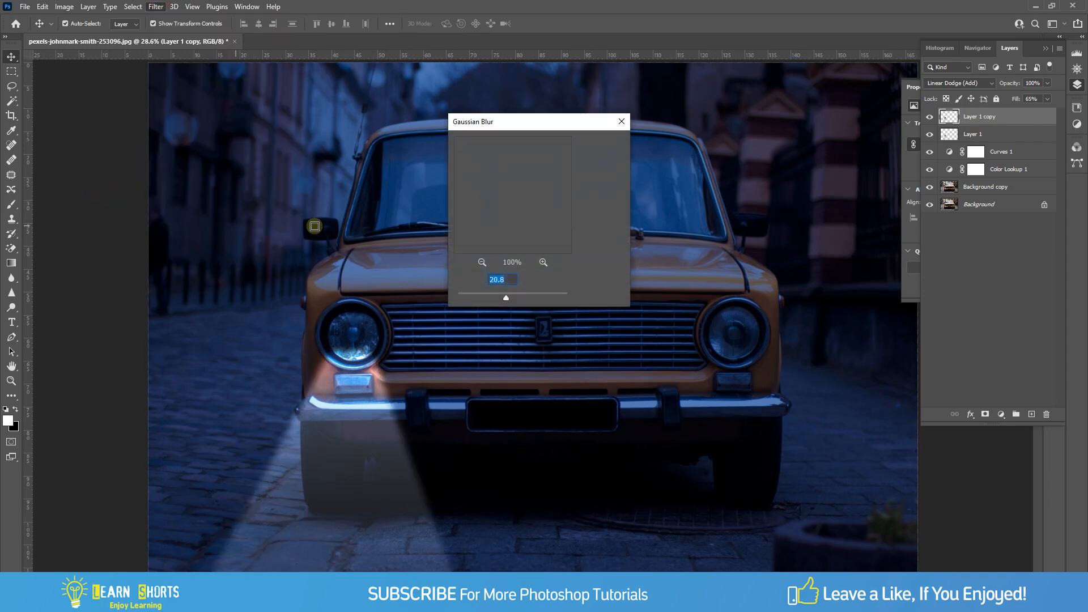
left_click_drag(499, 295, 503, 297)
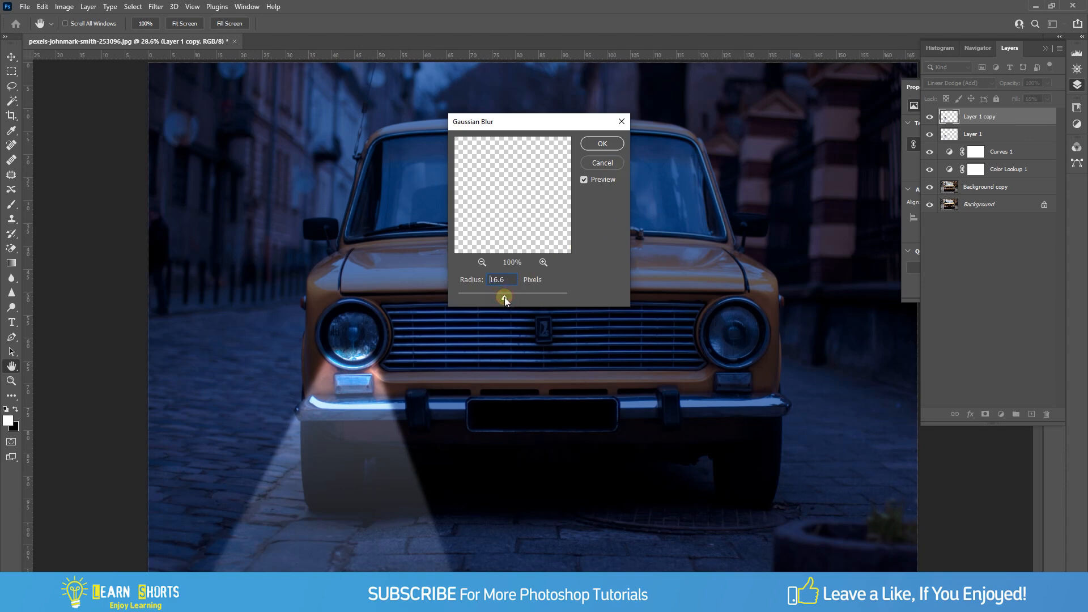
left_click(610, 144)
key("v")
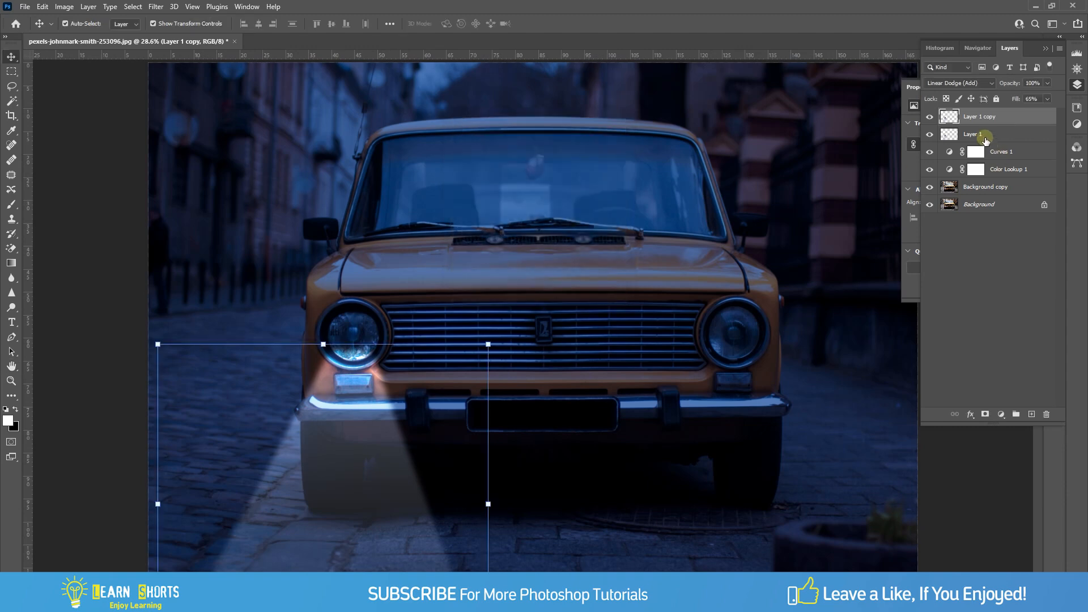
- Move both light beam layers together slightly upward so the beam starts inside the left headlight, and deselect the layers
left_click(981, 135, "shift")
key("ctrl+t")
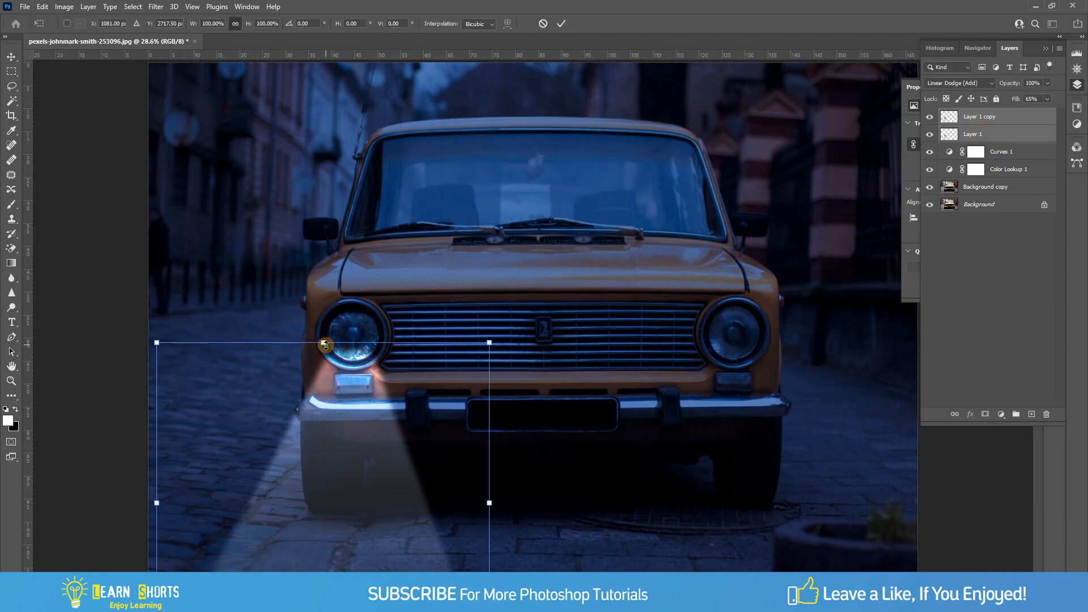
left_click_drag(343, 405, 345, 388)
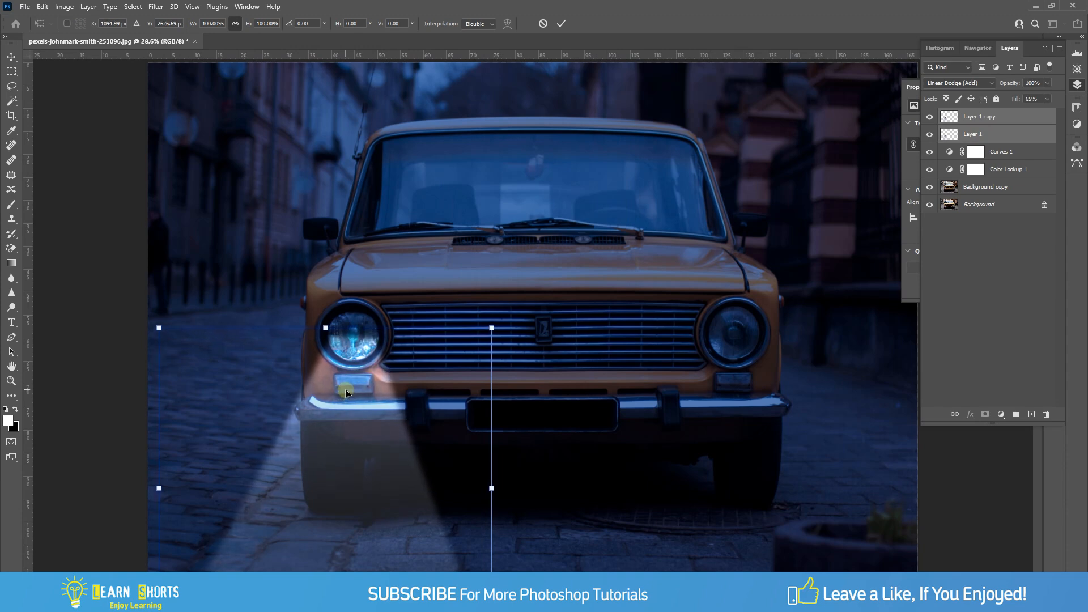
key("Return")
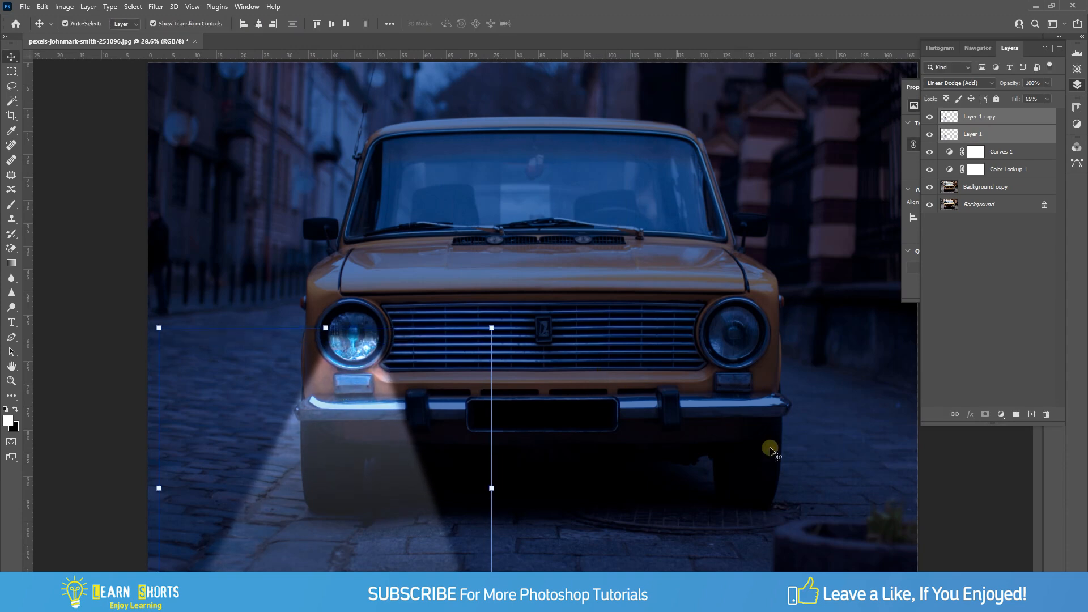
left_click(945, 485)
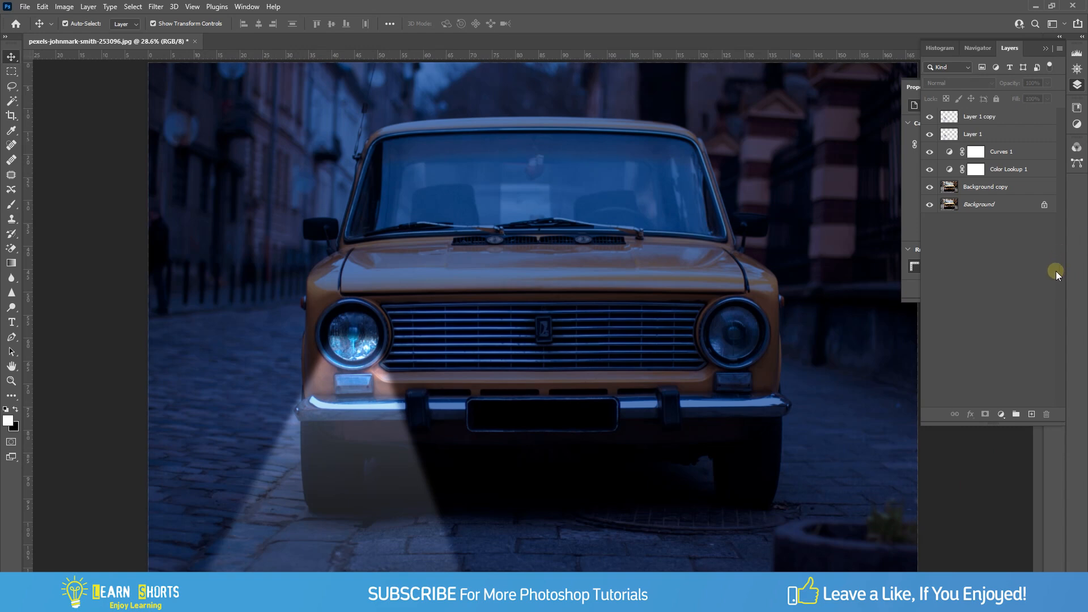
- Add a new layer on top and draw a circular selection around the left headlight
left_click(1031, 413)
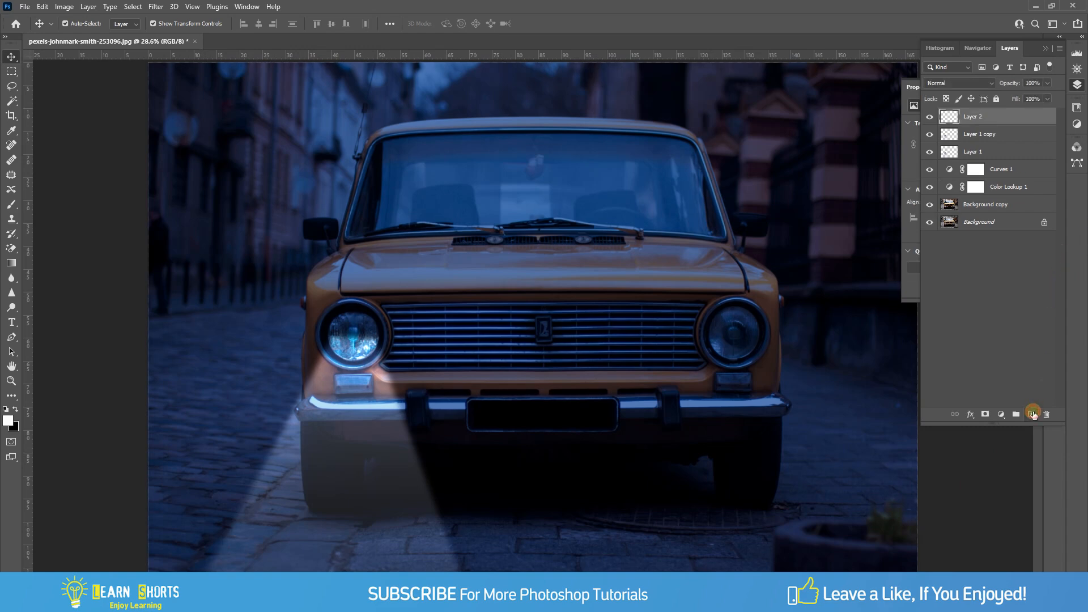
right_click(12, 71)
left_click(48, 84)
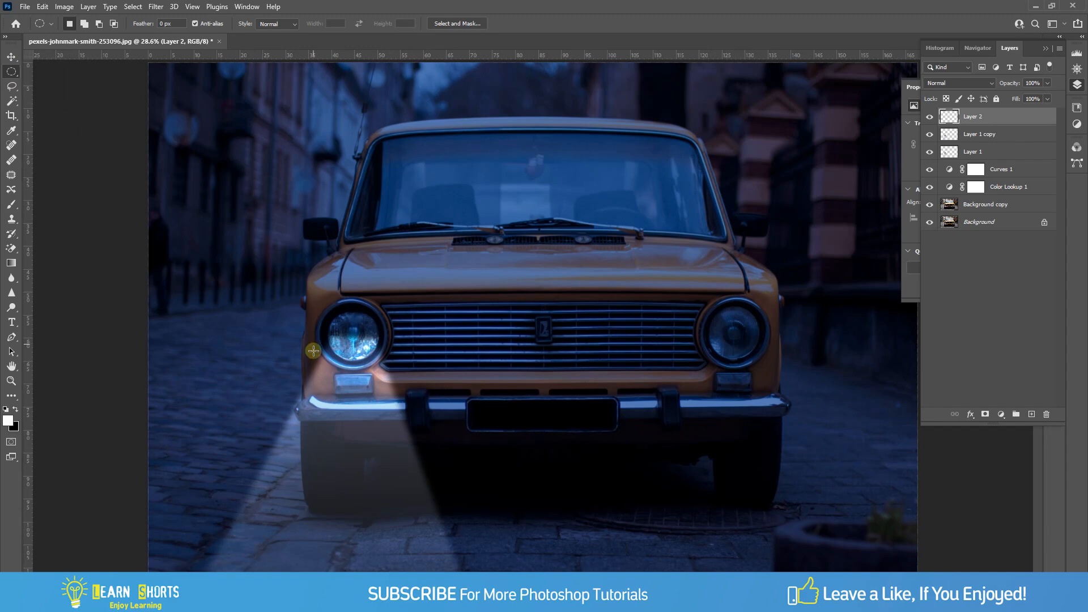
scroll(353, 340, "up", 4)
scroll(369, 327, "up", 3)
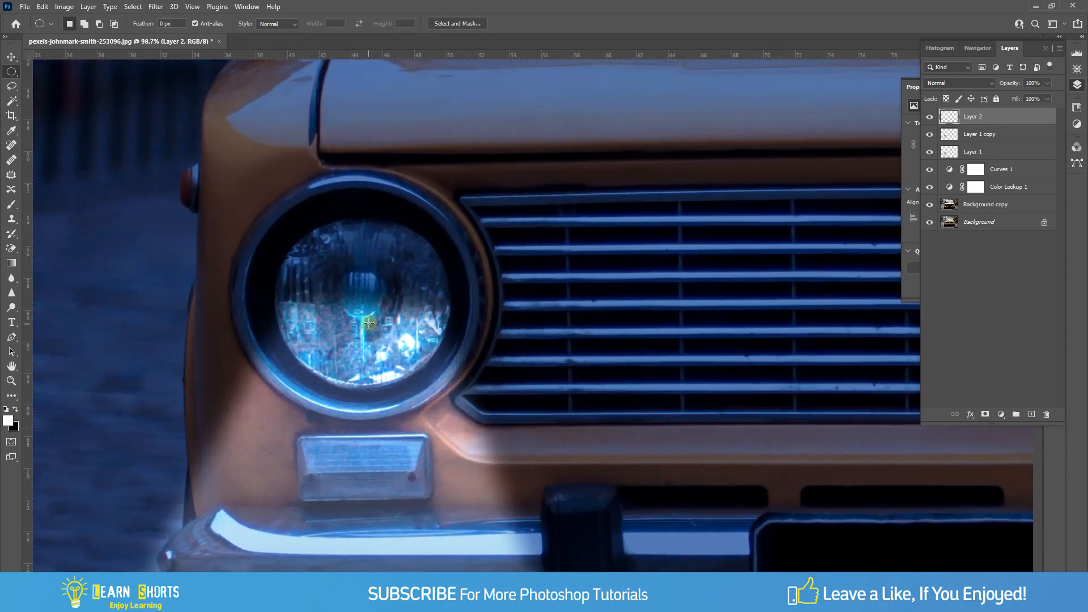
mouse_move(327, 281)
left_mouse_down()
mouse_move(371, 299)
mouse_move(392, 360)
mouse_move(443, 410)
left_mouse_up()
left_click_drag(355, 301, 366, 306)
- Fill the circular headlight selection on the new layer with the colour #1c305f
left_click(8, 419)
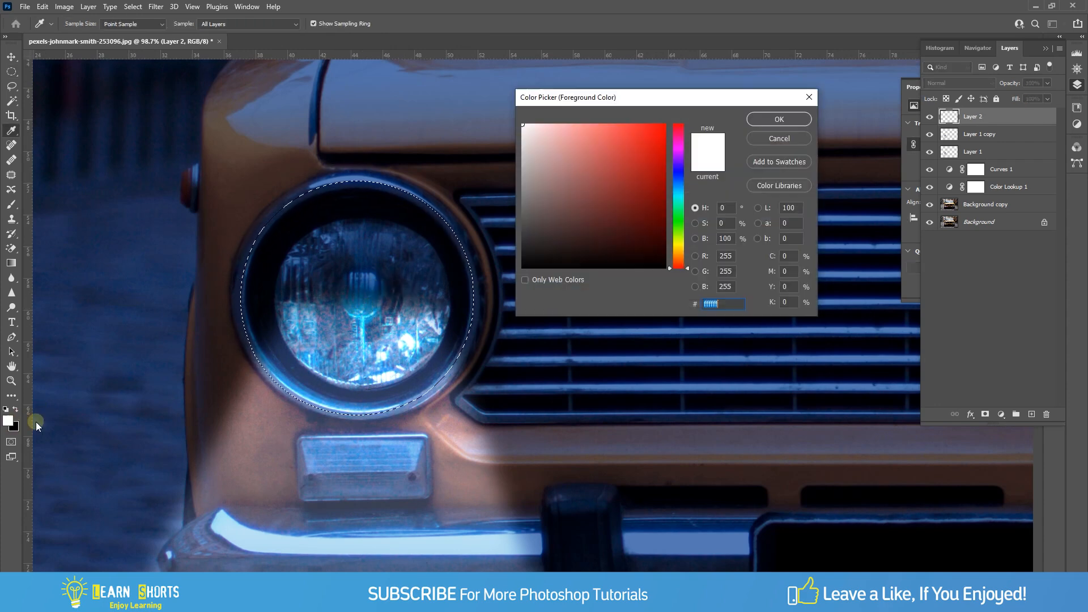
type("1c")
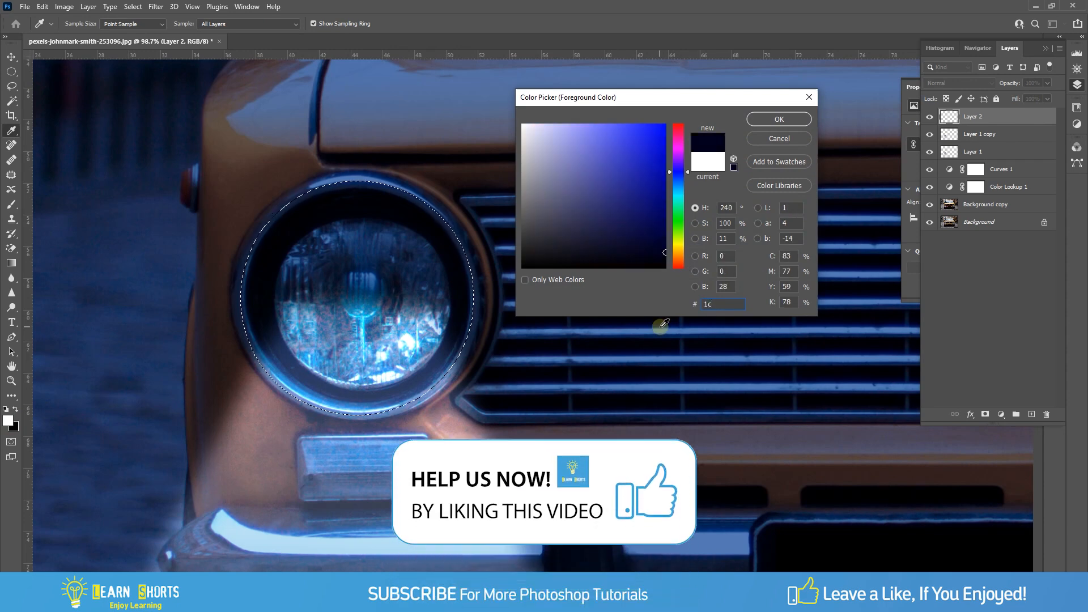
type("305f")
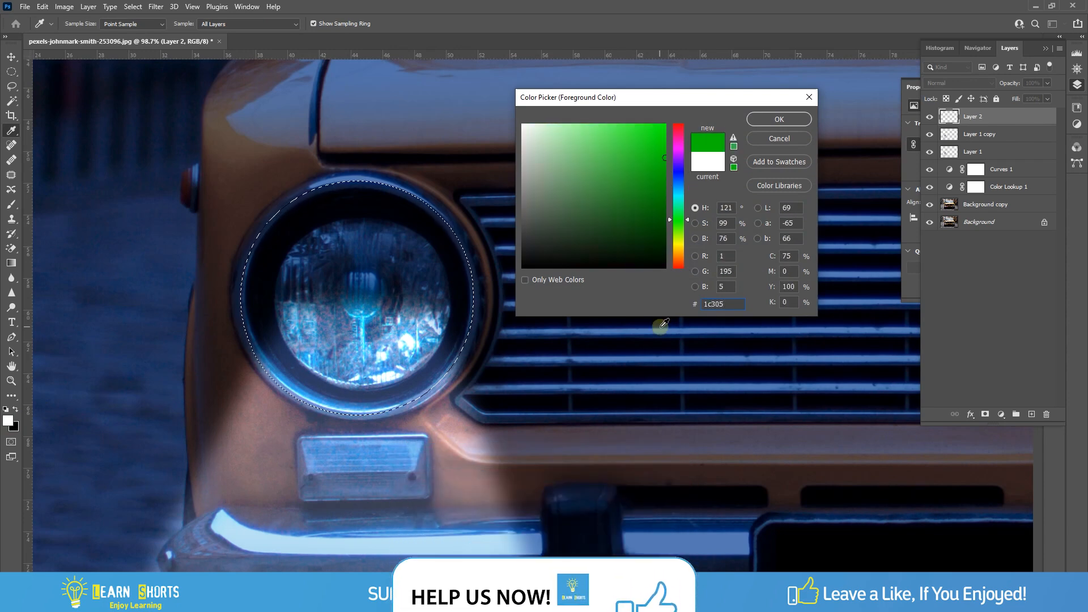
left_click(791, 119)
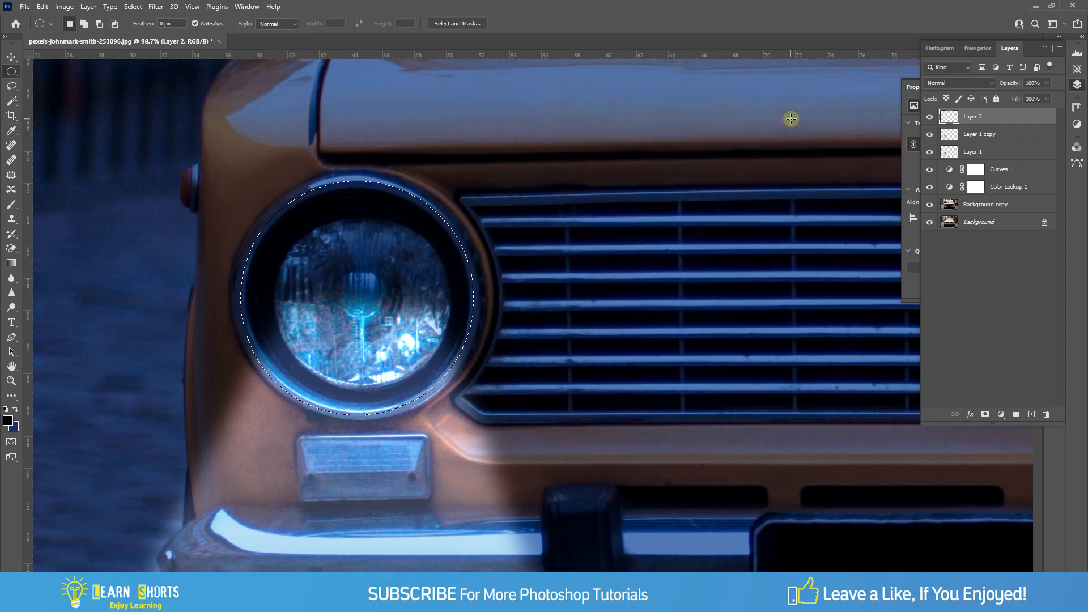
key("alt+BackSpace")
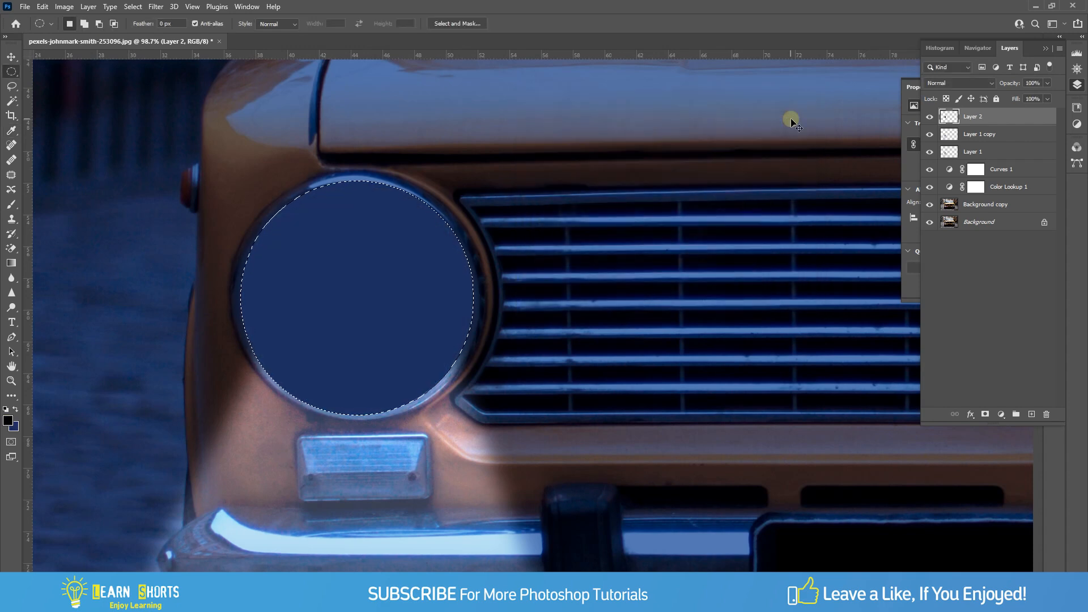
- Clear the selection and set the blend mode of the headlight fill layer to Divide
key("ctrl+d")
key("v")
left_click(952, 83)
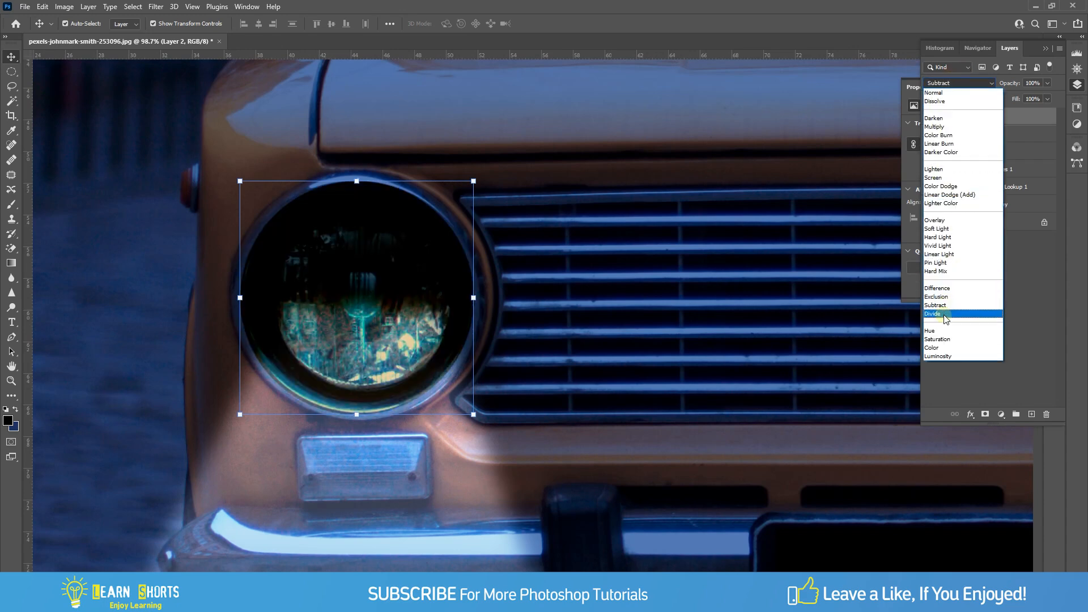
left_click(944, 315)
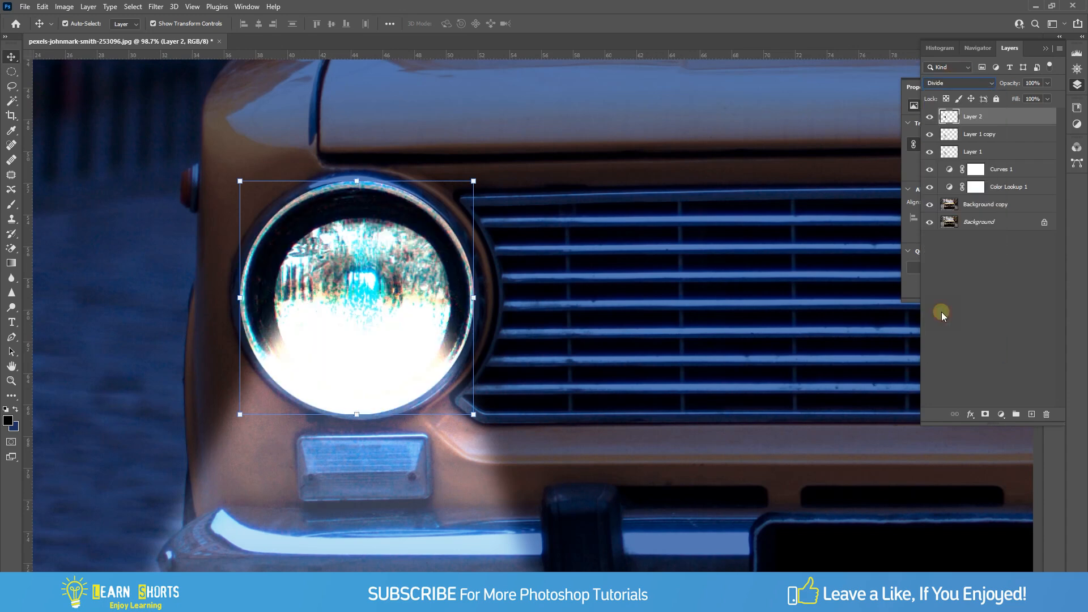
- Apply a Gaussian Blur with a radius of 28 pixels to the headlight fill layer
left_click(154, 7)
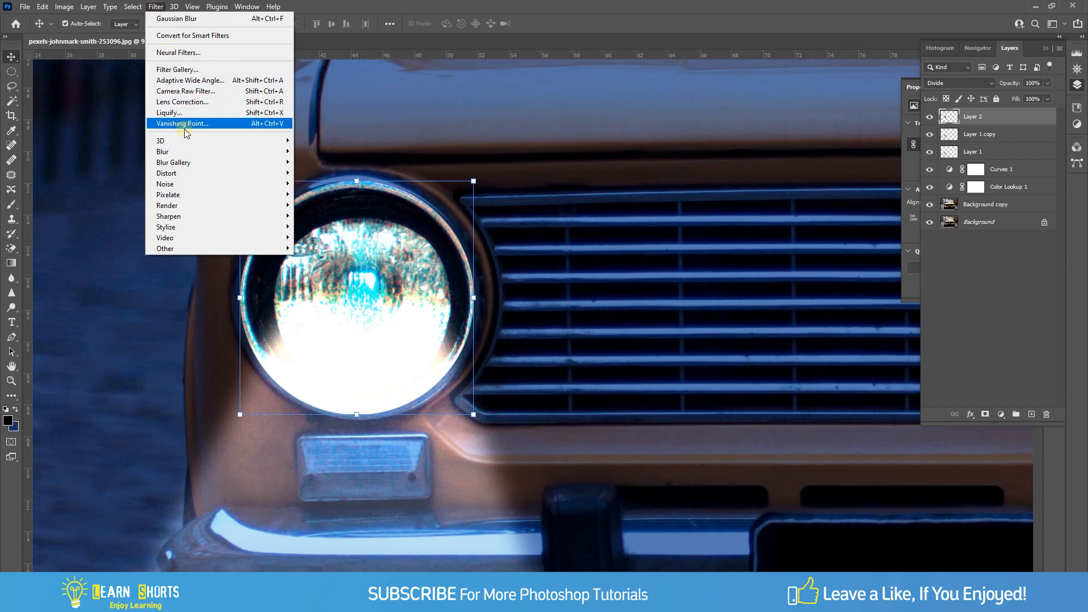
mouse_move(170, 152)
left_click(113, 195)
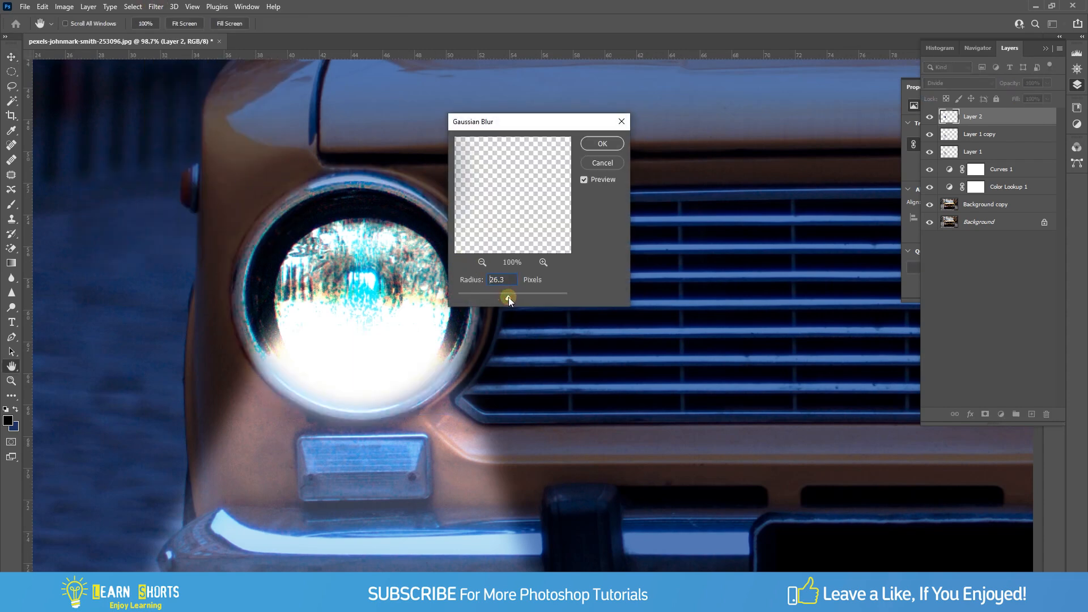
left_click_drag(508, 297, 512, 297)
double_click(508, 279)
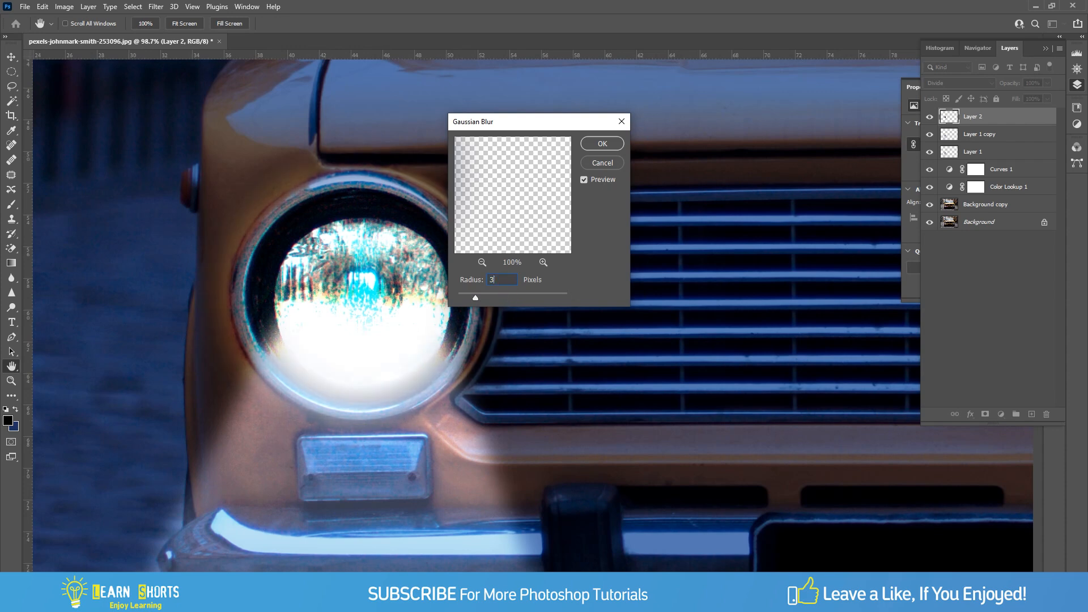
type("4")
left_click(496, 282)
left_click(495, 282)
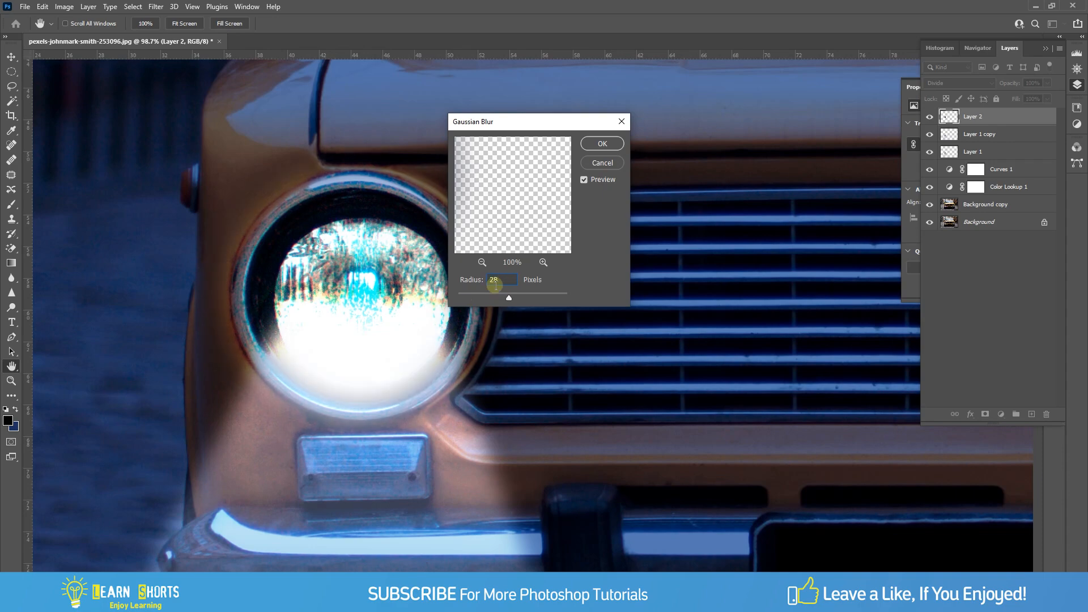
left_click(597, 143)
key("v")
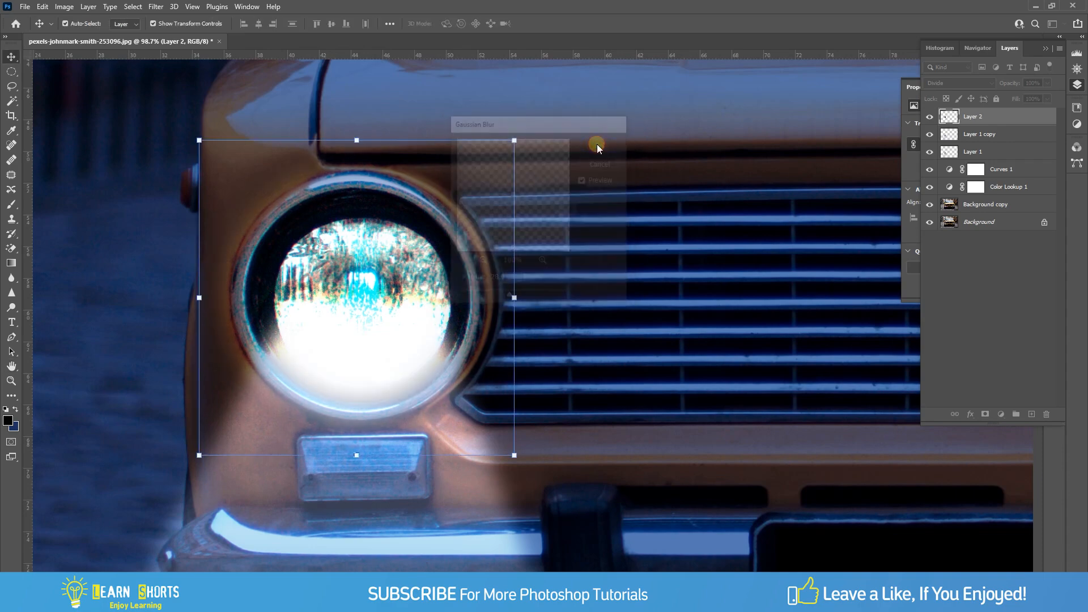
- Duplicate the headlight glow layer, Layer 2, keeping the default name for the copy
scroll(507, 212, "down", 5)
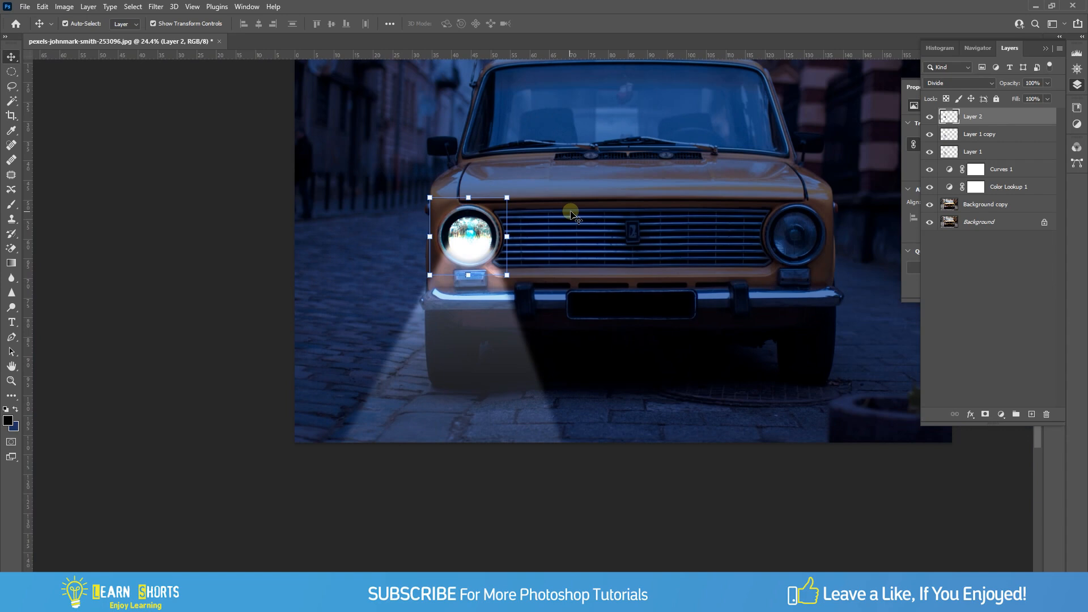
left_click(571, 213)
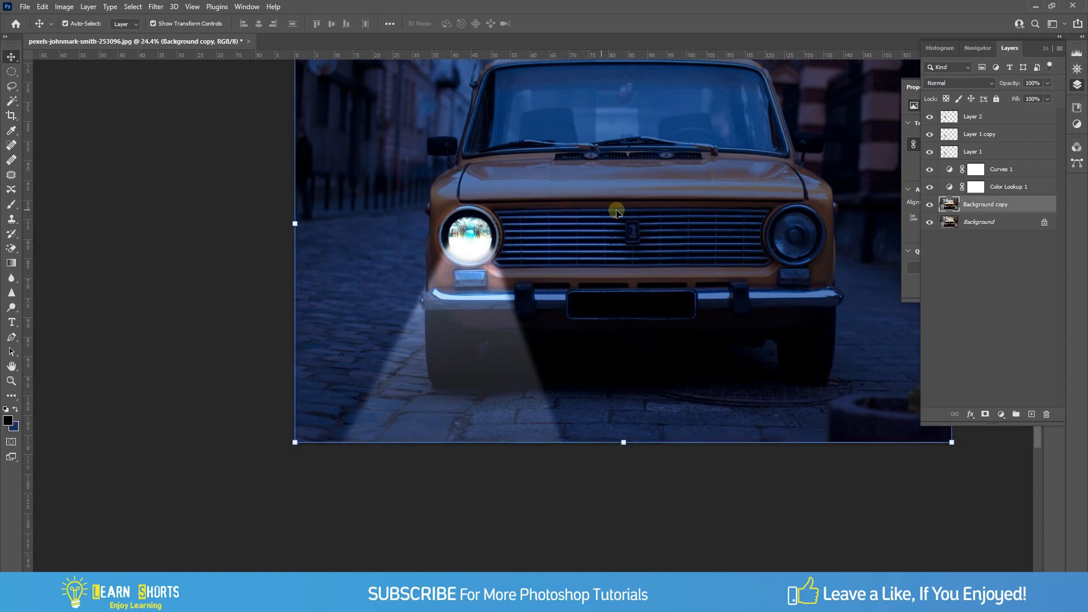
scroll(640, 207, "right", 5)
scroll(640, 207, "up", 3)
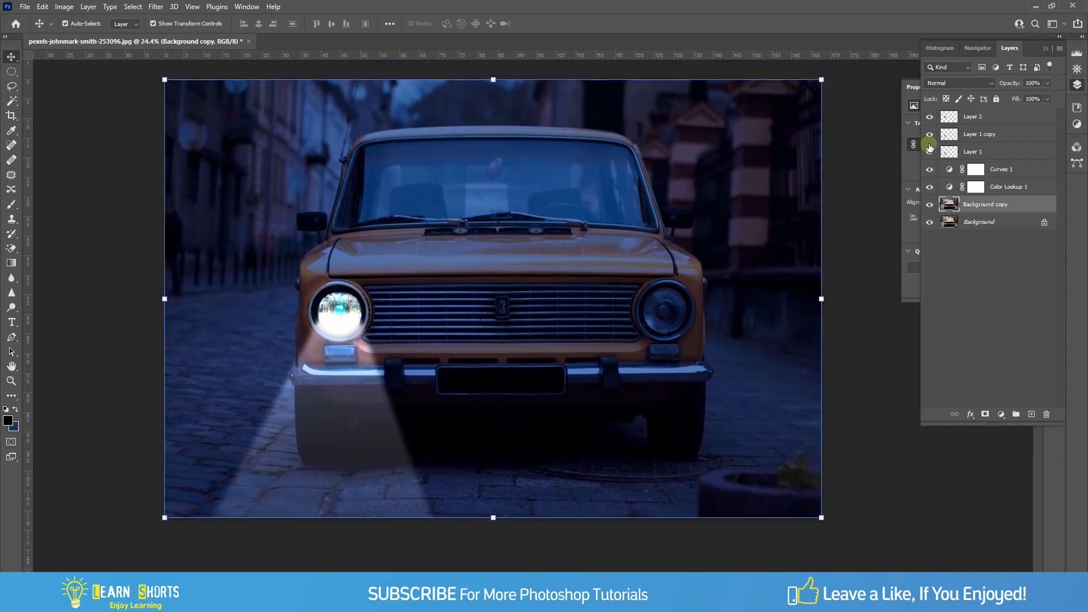
left_click(980, 116)
right_click(988, 115)
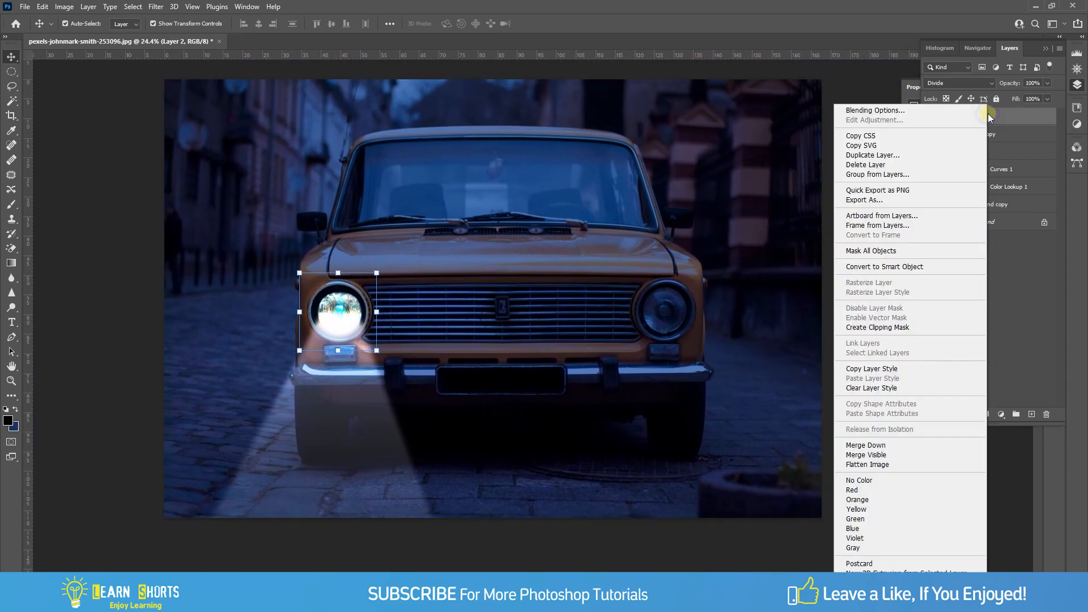
left_click(901, 154)
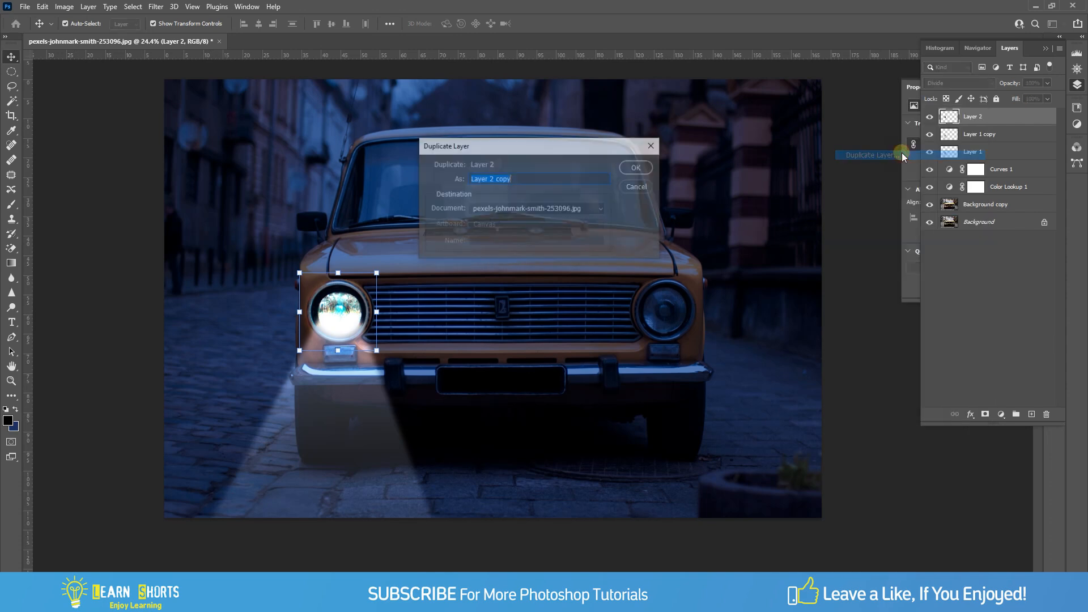
left_click(637, 169)
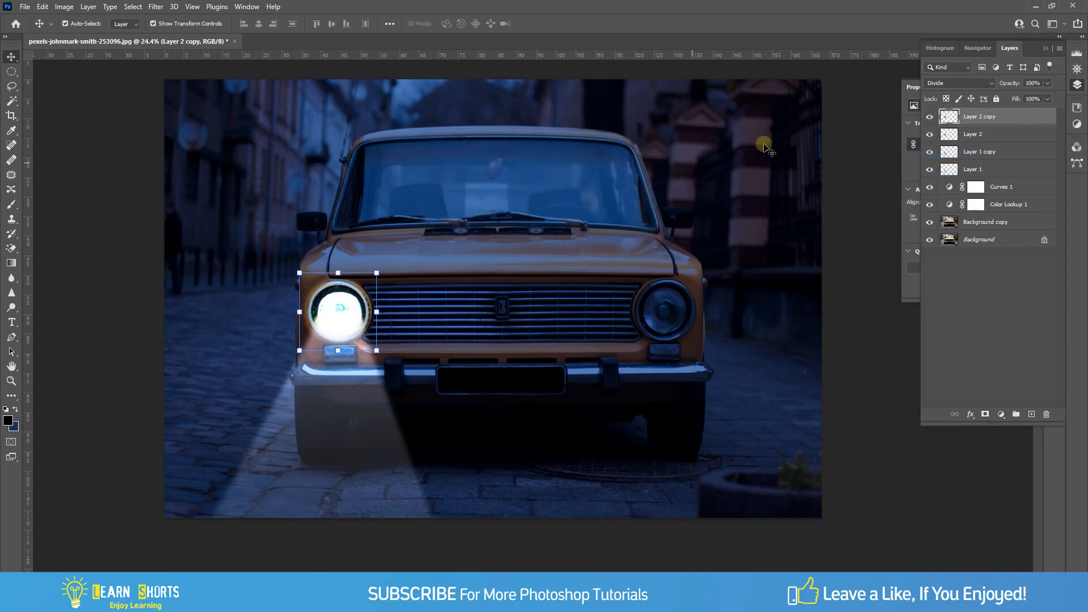
- Set the duplicated headlight glow layer to the Lighter Color blend mode with a fill of 80%
left_click(935, 83)
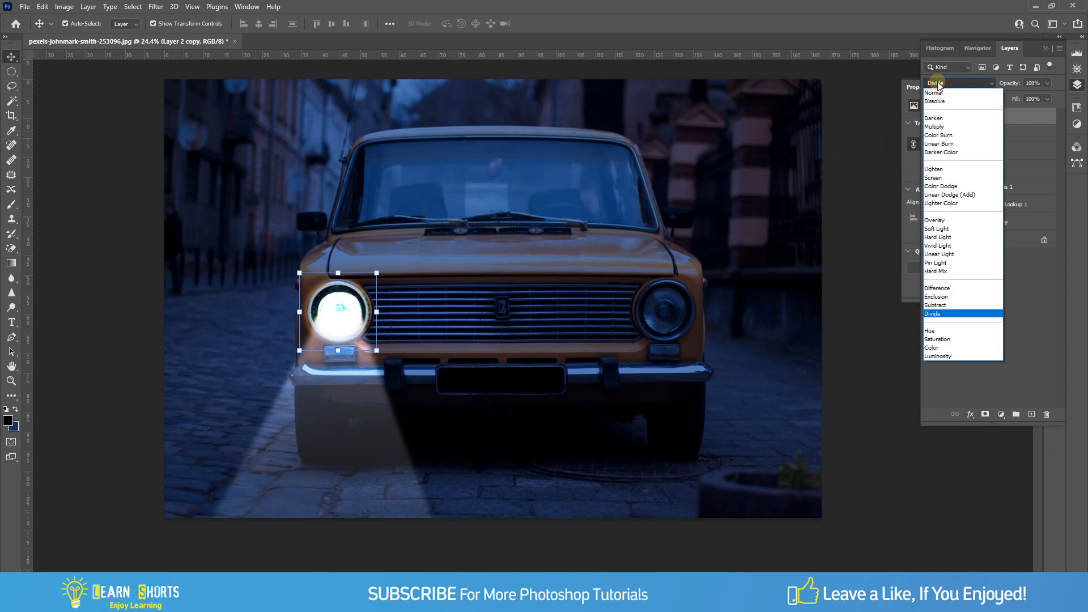
left_click(961, 204)
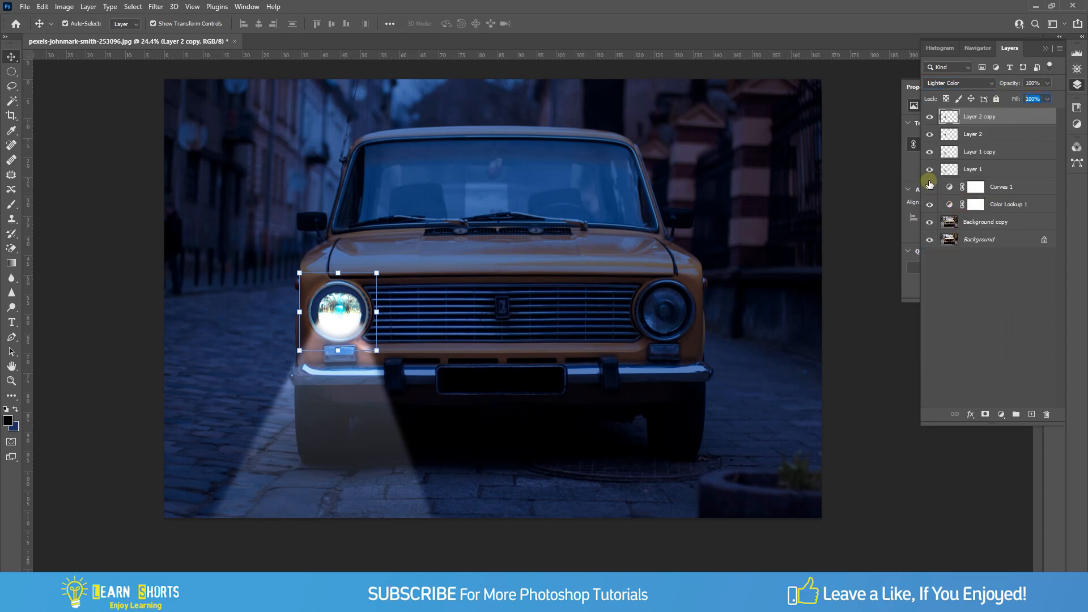
type("80")
- Group the four headlight and beam layers, from Layer 1 to Layer 2 copy, and duplicate the group with its default name
left_click(972, 171)
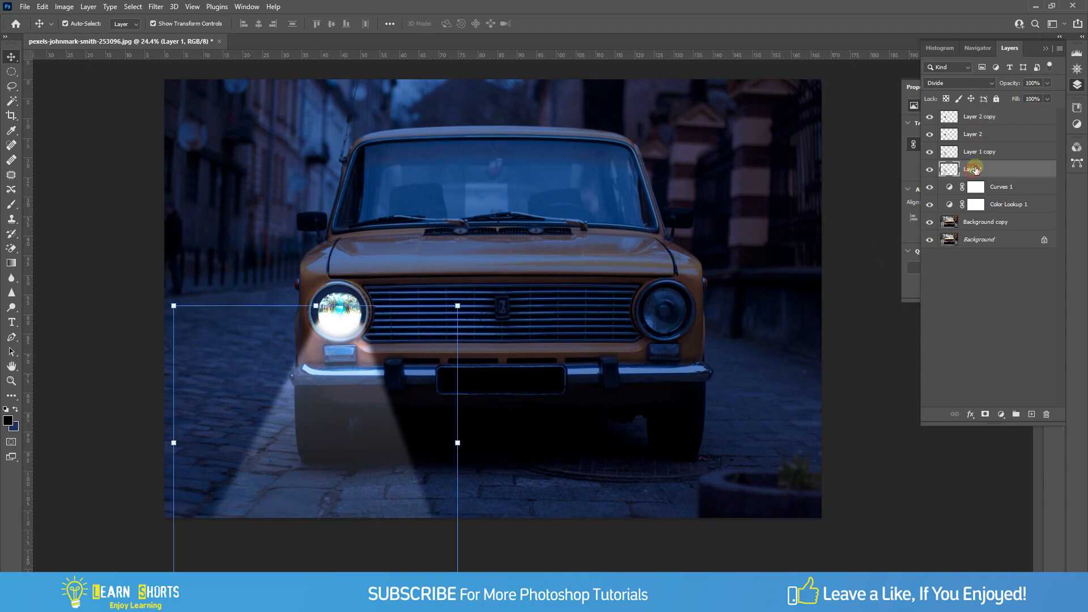
left_click(994, 117, "shift")
key("ctrl+g")
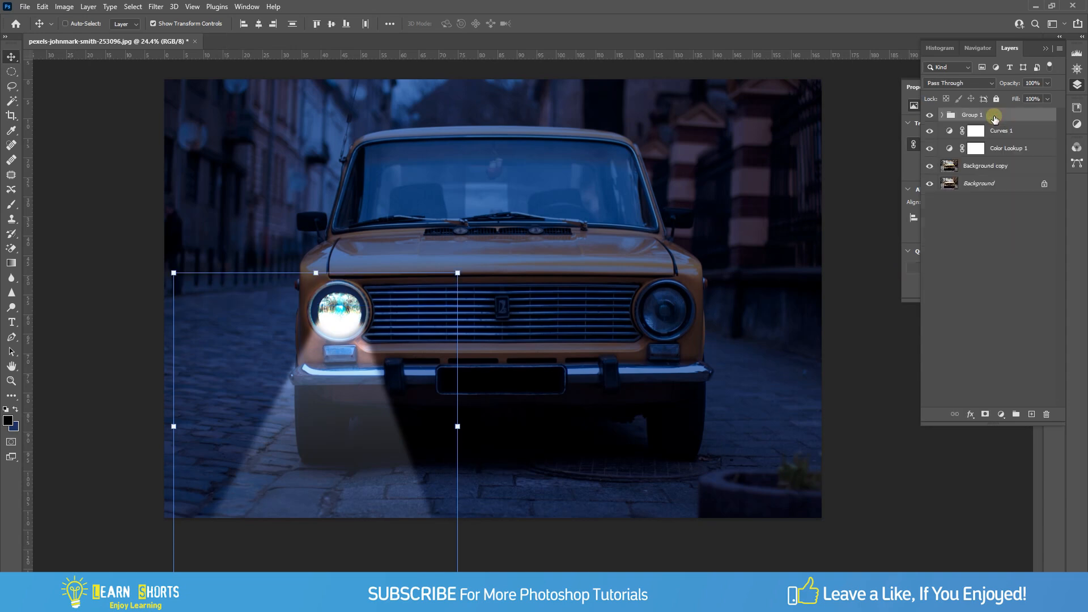
right_click(992, 116)
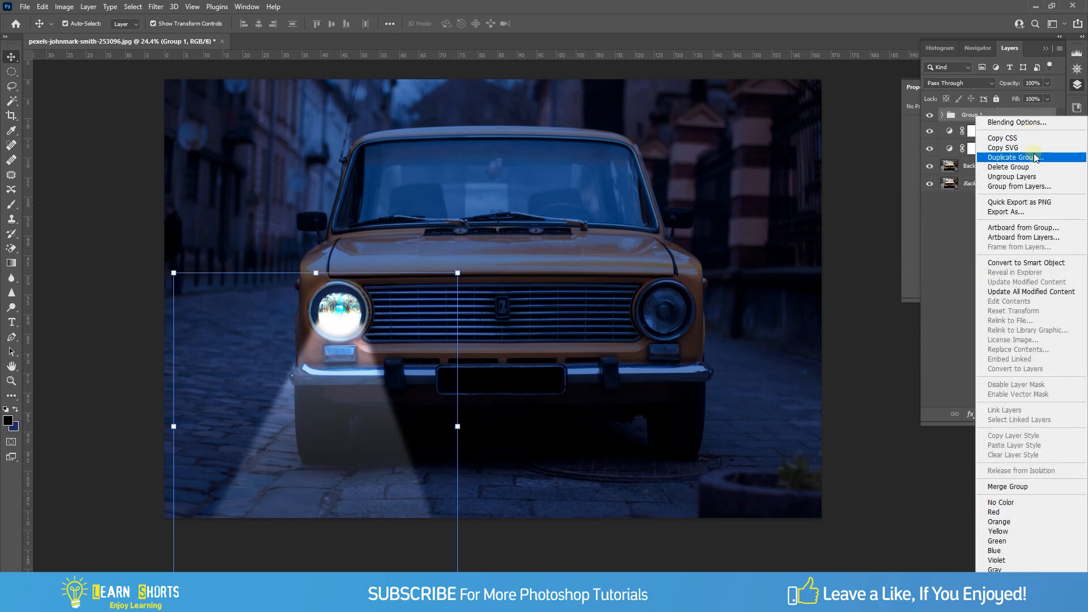
left_click(1040, 157)
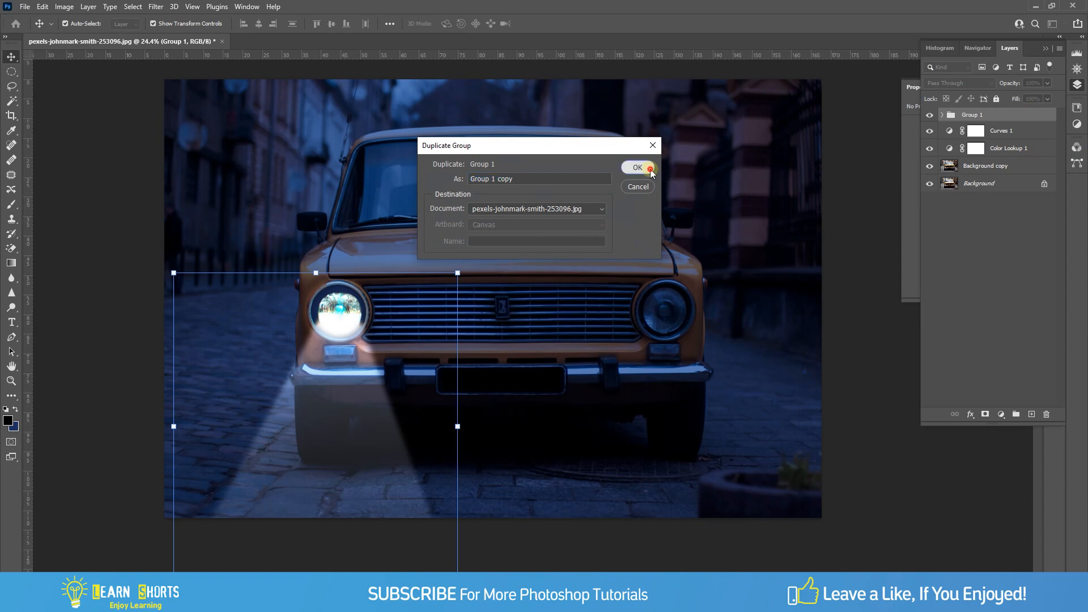
left_click(636, 165)
- Move the duplicated headlight group horizontally onto the car's unlit headlight
left_click(460, 430)
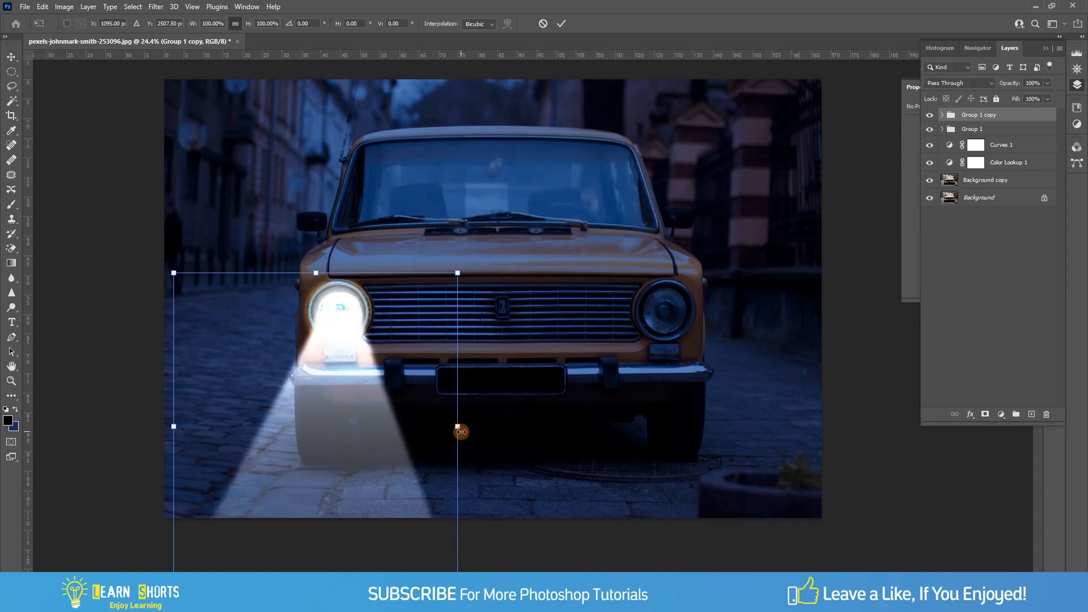
left_click_drag(338, 406, 665, 368)
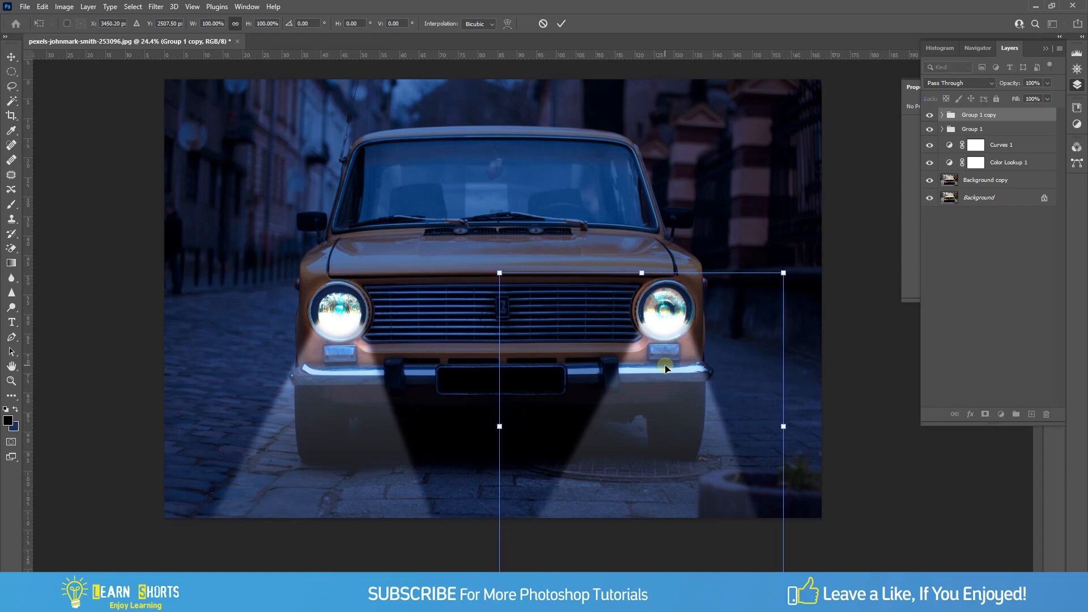
key("Return")
- Distort Layer 1 and Layer 1 copy in the duplicated group so the second light beam angles outward, and deselect the layers
left_click_drag(712, 406, 604, 338)
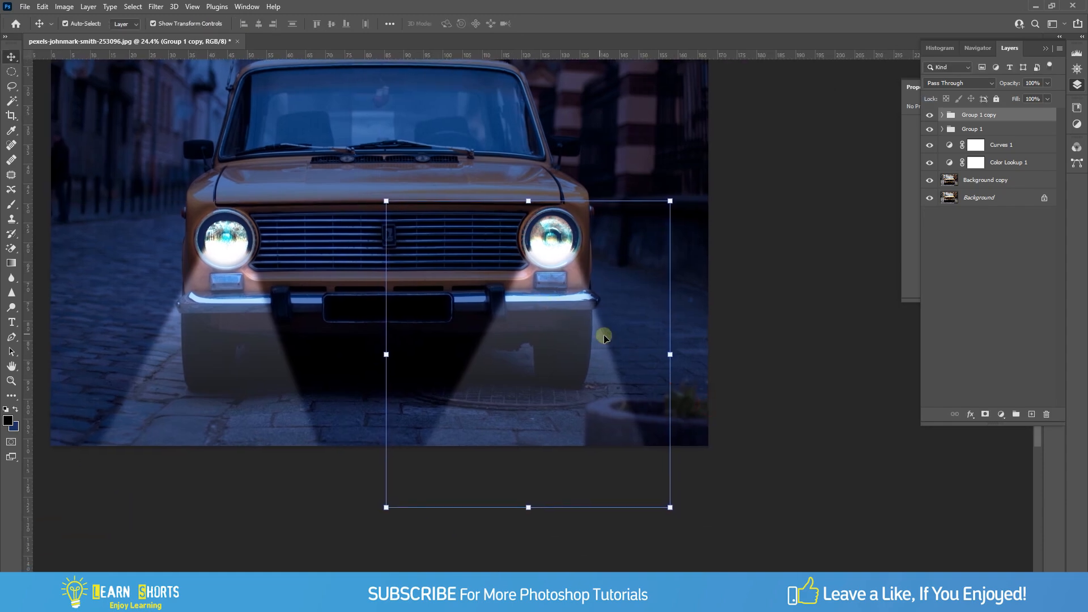
left_click(573, 369)
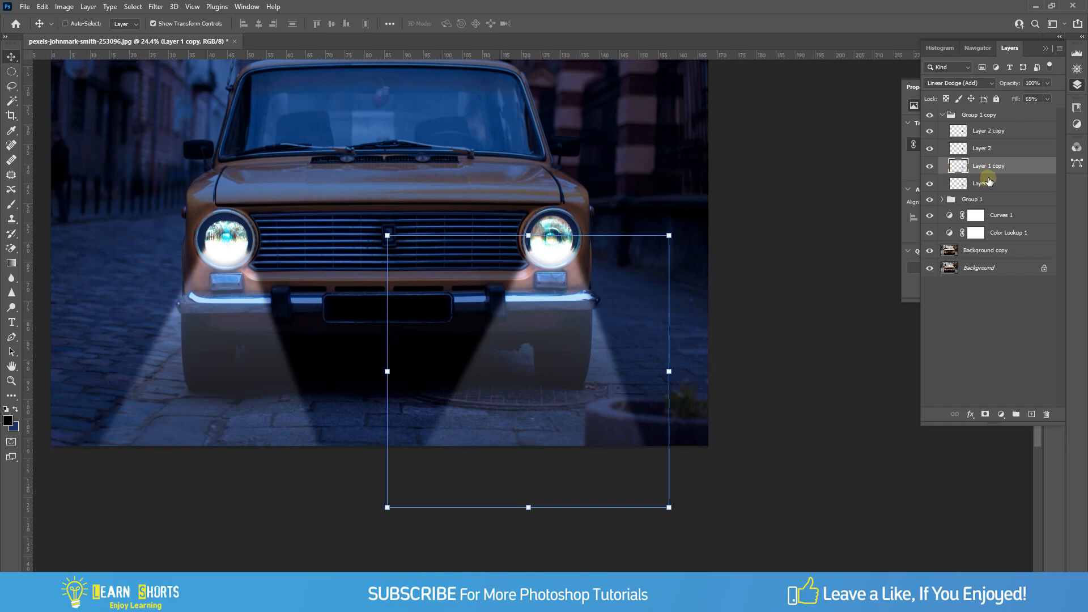
left_click(988, 182, "shift")
key("ctrl+t")
left_click_drag(670, 508, 698, 507)
left_click_drag(389, 510, 405, 514)
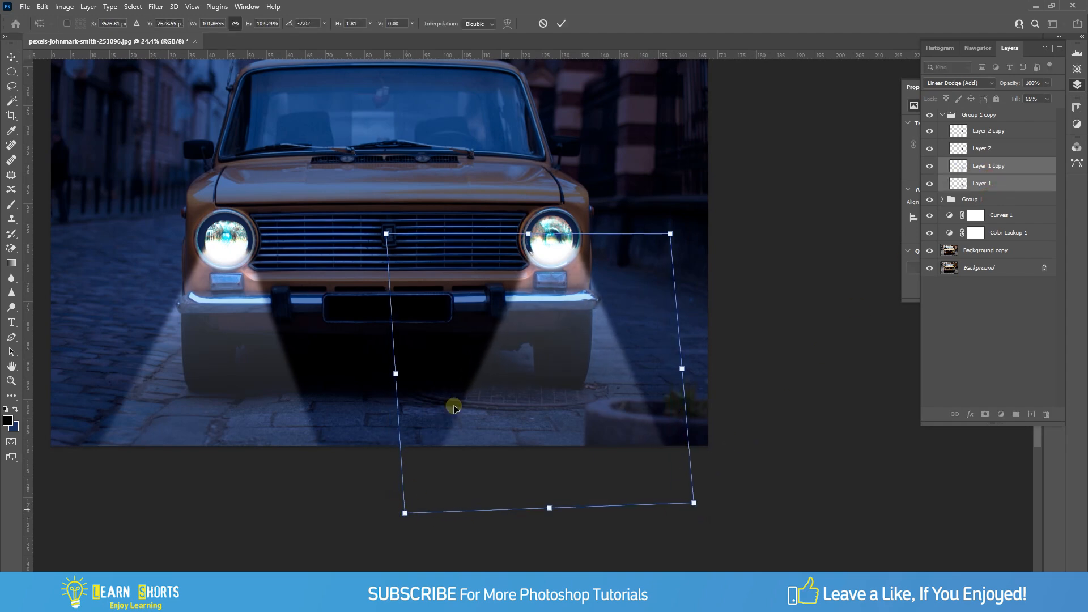
left_click_drag(387, 232, 379, 231)
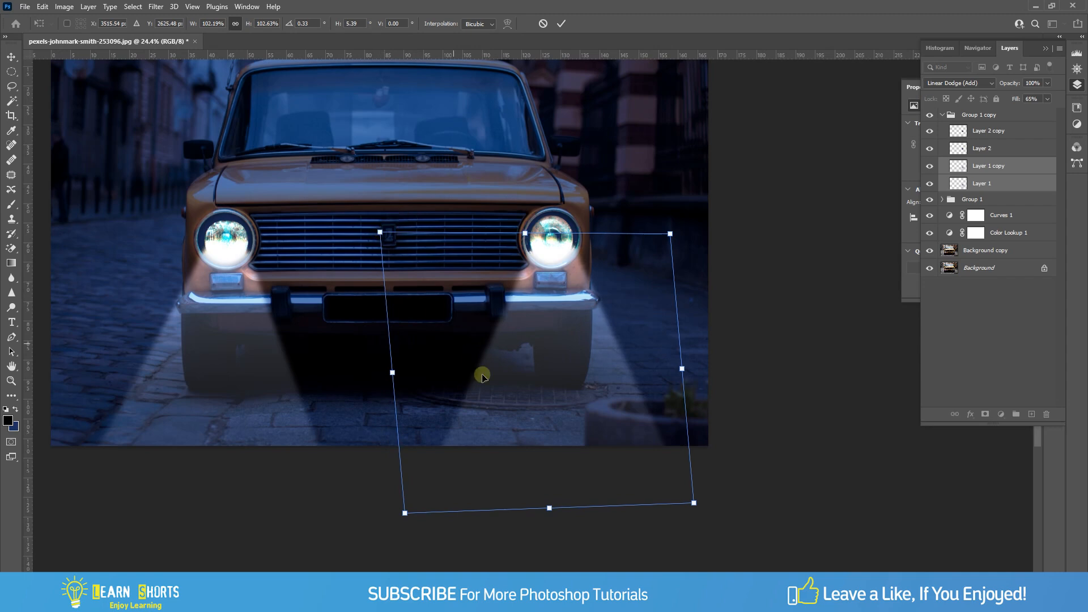
left_click_drag(494, 396, 510, 397)
key("Return")
left_click(770, 396)
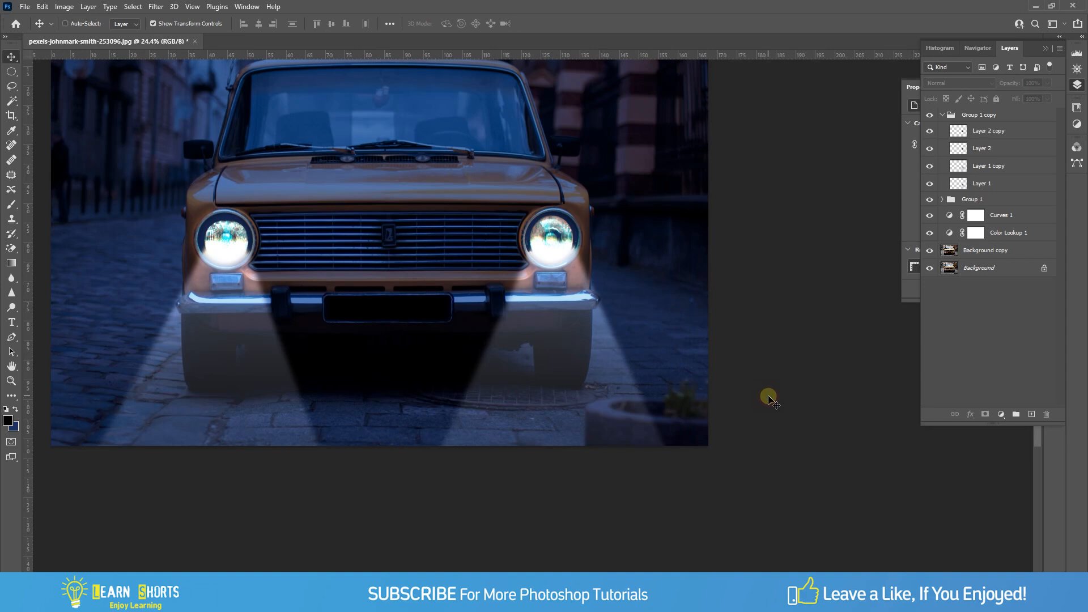
key("ctrl+0")
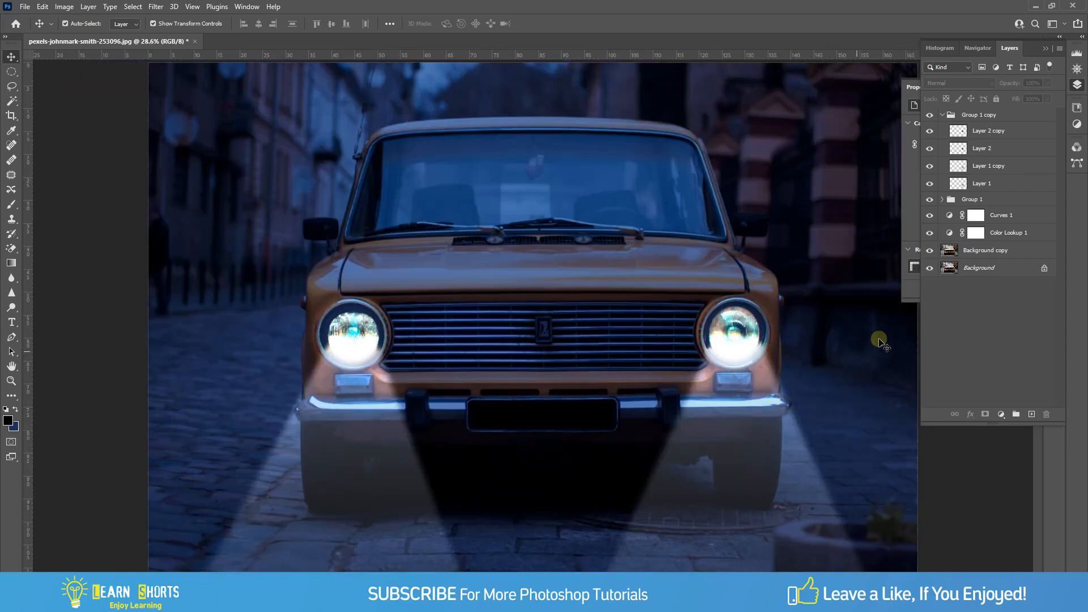
- Add a new layer above the Group 1 copy group and set up the Brush tool with the foreground colour #1c305f
left_click(1029, 412)
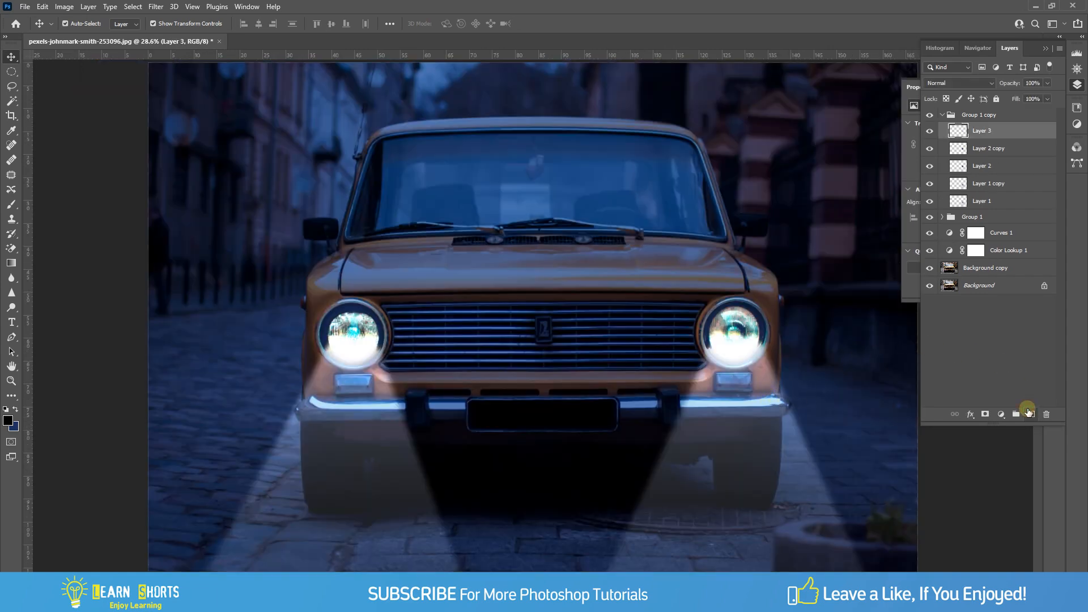
left_click_drag(1000, 130, 1003, 113)
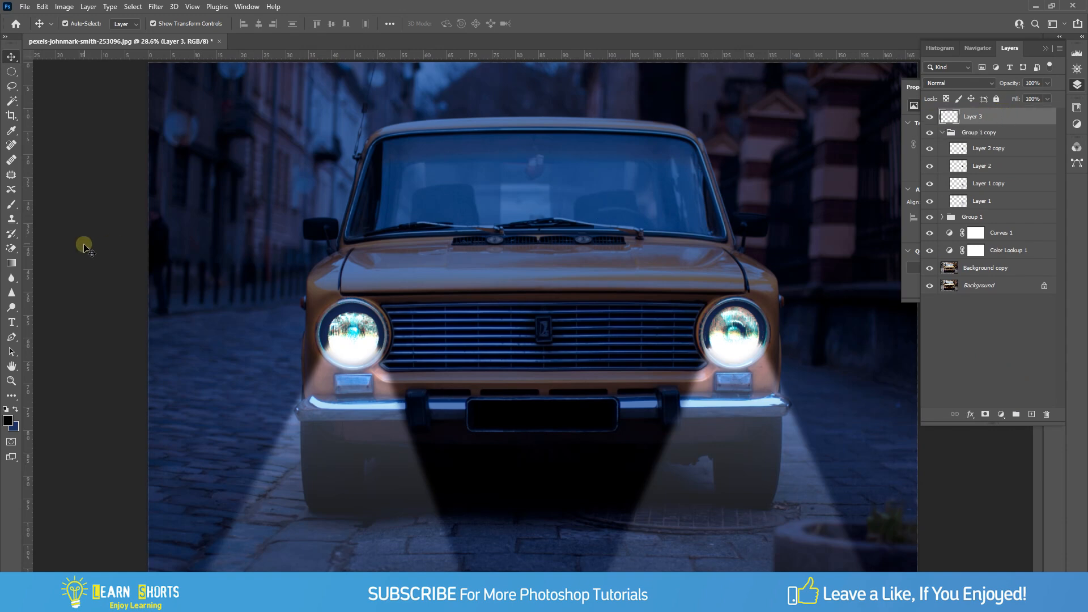
left_click(18, 206)
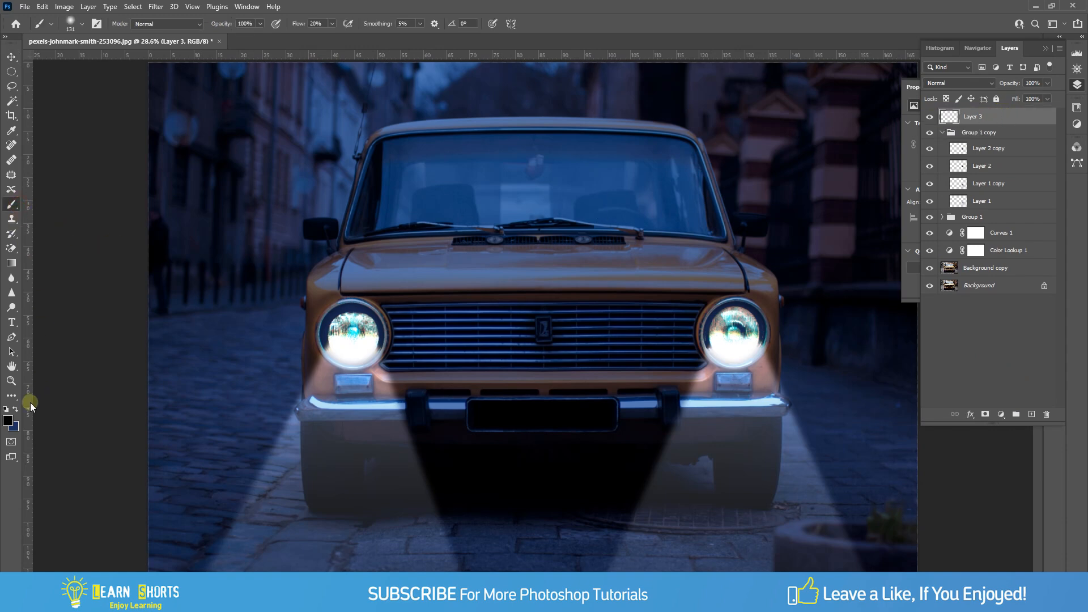
left_click(15, 408)
left_click(7, 420)
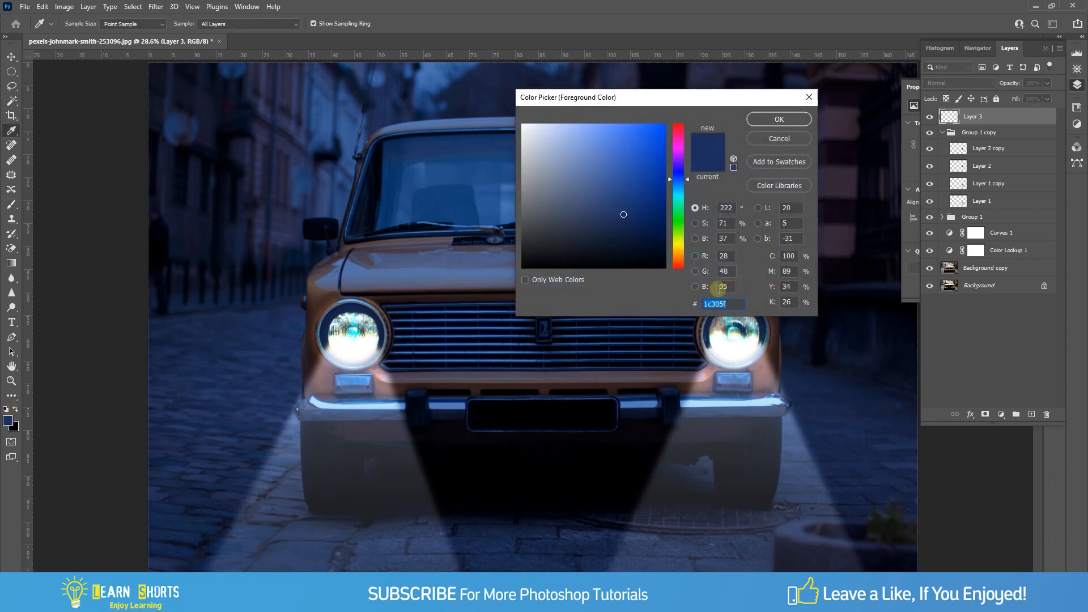
left_click(778, 120)
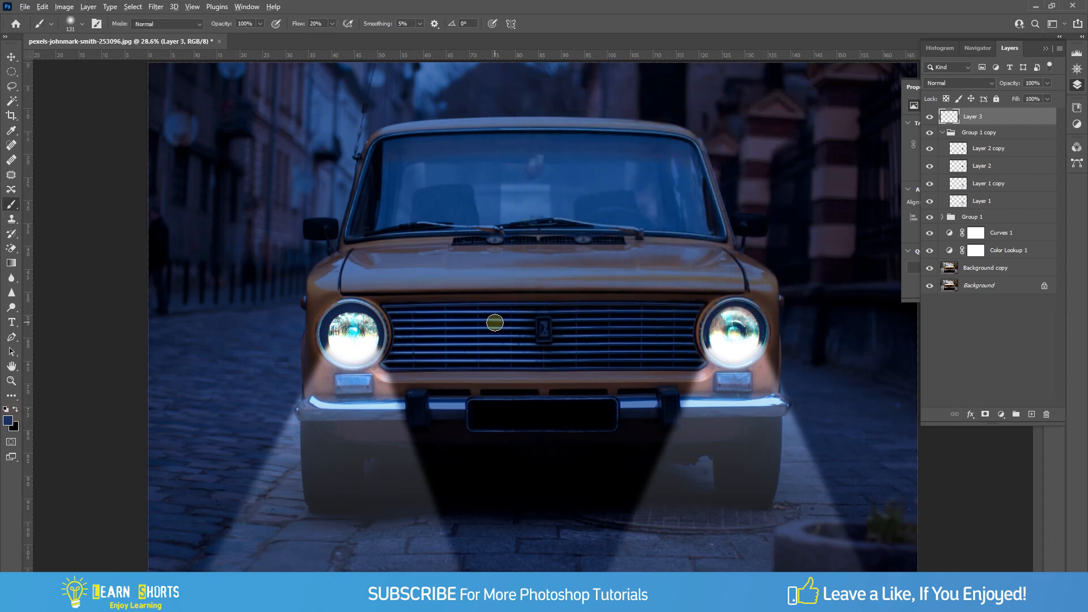
- Set the brush to 296 px with 75% opacity and change the new layer's blend mode to Divide
scroll(490, 320, "up", 3)
left_click_drag(448, 338, 470, 339)
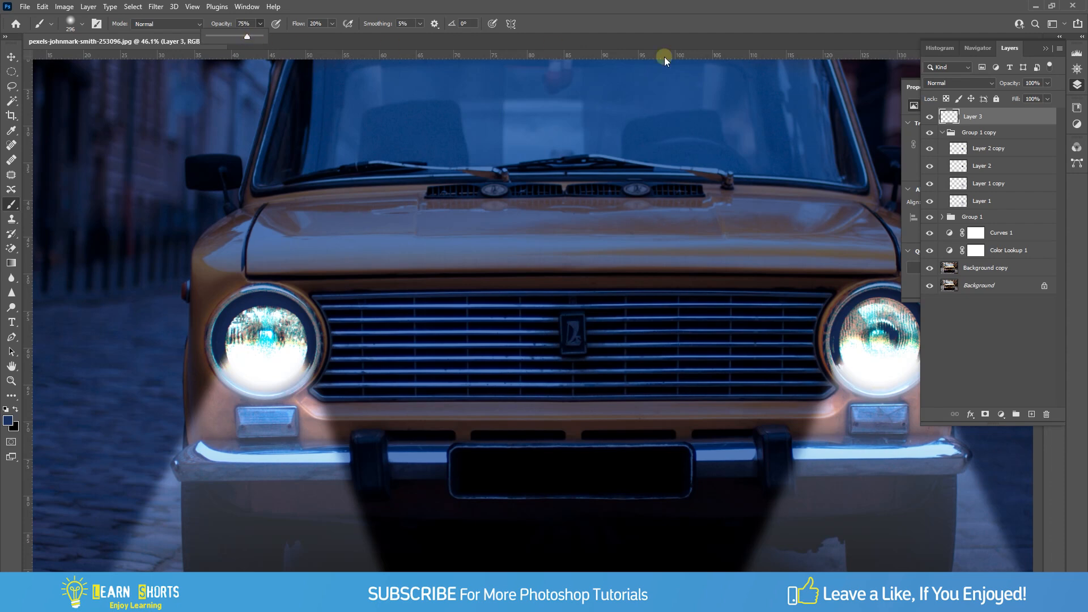
left_click(957, 83)
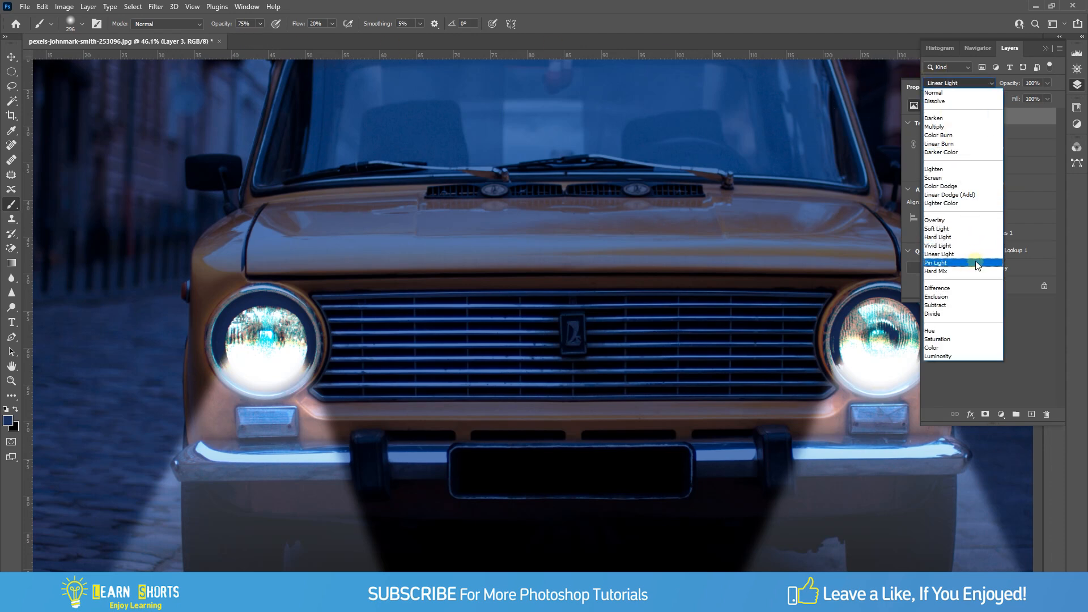
left_click(957, 313)
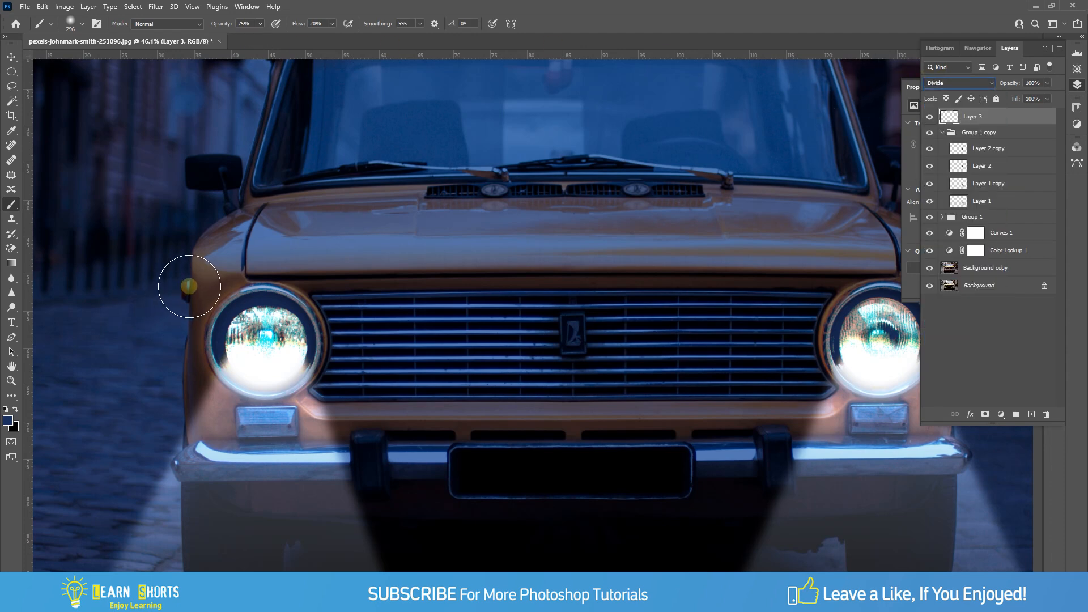
- Undo the oversized test stroke and paint a warm glow around both headlights and along the front panel with a 189 px brush
left_click_drag(195, 284, 182, 413)
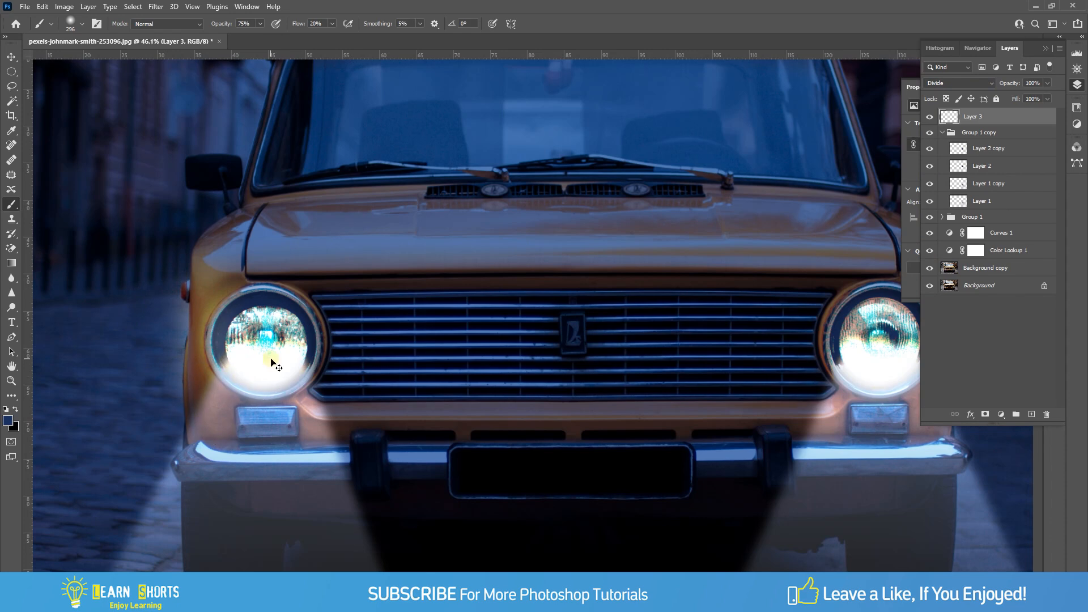
key("ctrl+z")
scroll(233, 329, "up", 1)
left_click_drag(233, 329, 222, 330)
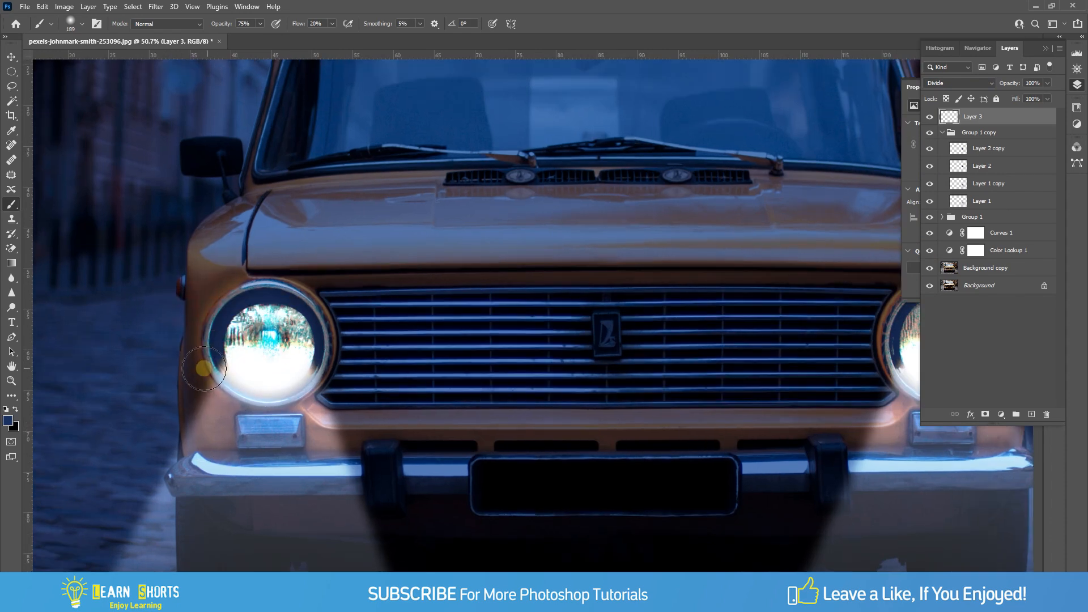
mouse_move(204, 369)
left_mouse_down()
mouse_move(211, 319)
mouse_move(240, 287)
mouse_move(301, 291)
mouse_move(331, 347)
mouse_move(317, 404)
mouse_move(367, 404)
mouse_move(192, 354)
mouse_move(217, 372)
mouse_move(344, 373)
mouse_move(729, 363)
mouse_move(754, 350)
mouse_move(473, 359)
left_mouse_up()
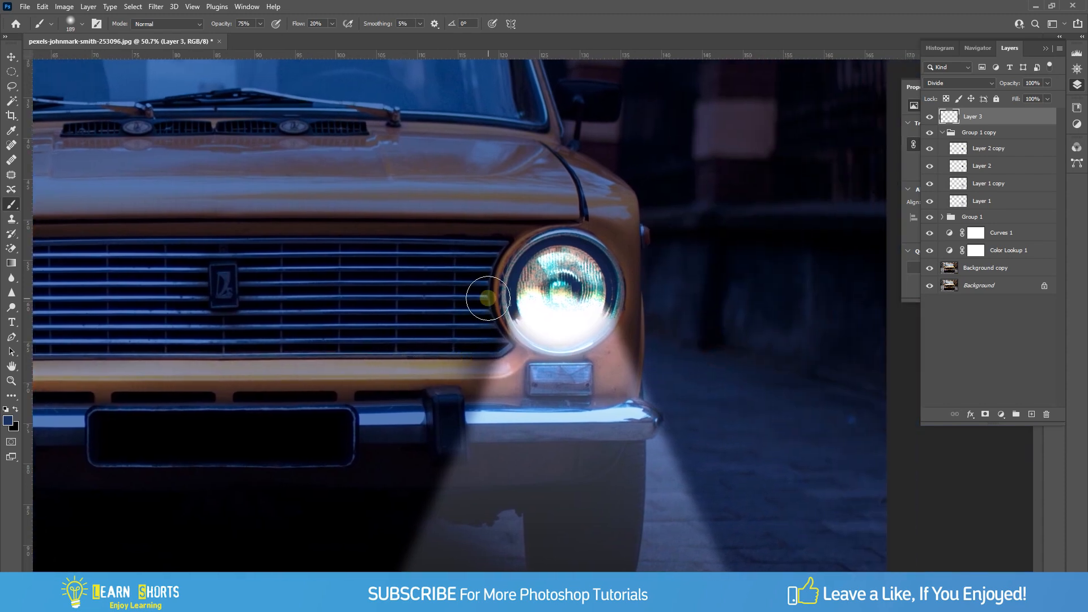
mouse_move(487, 298)
left_mouse_down()
mouse_move(497, 321)
mouse_move(502, 294)
mouse_move(541, 246)
mouse_move(522, 252)
mouse_move(575, 238)
mouse_move(622, 269)
mouse_move(622, 339)
left_mouse_up()
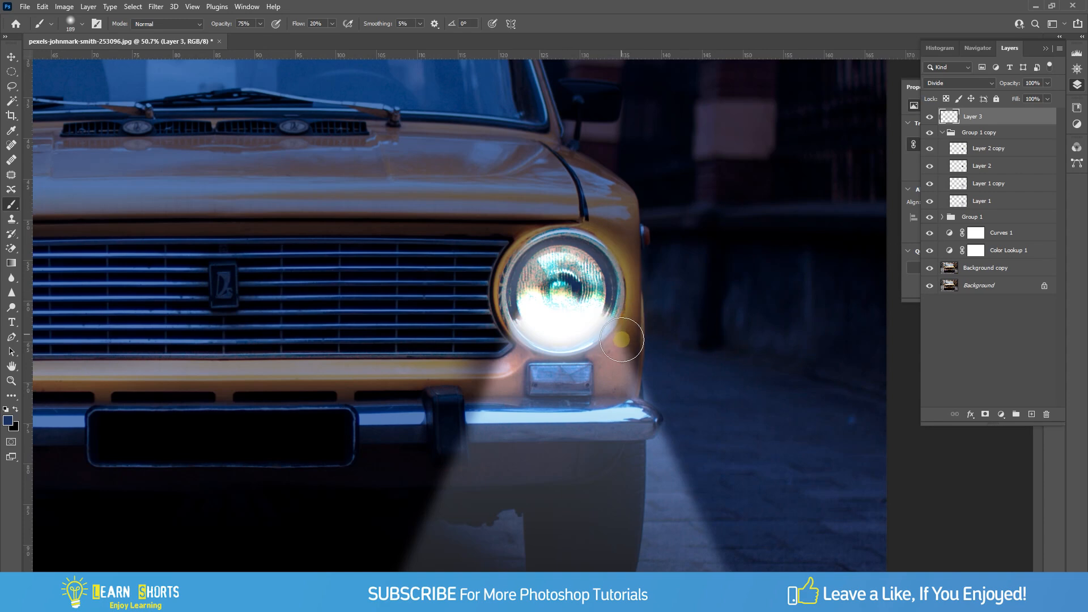
scroll(614, 335, "down", 3)
left_click_drag(499, 377, 603, 318)
- Brighten the bumper, the panel beneath it and the beam's inner edge using a 216 px brush at 56% opacity
right_click(607, 318, "alt")
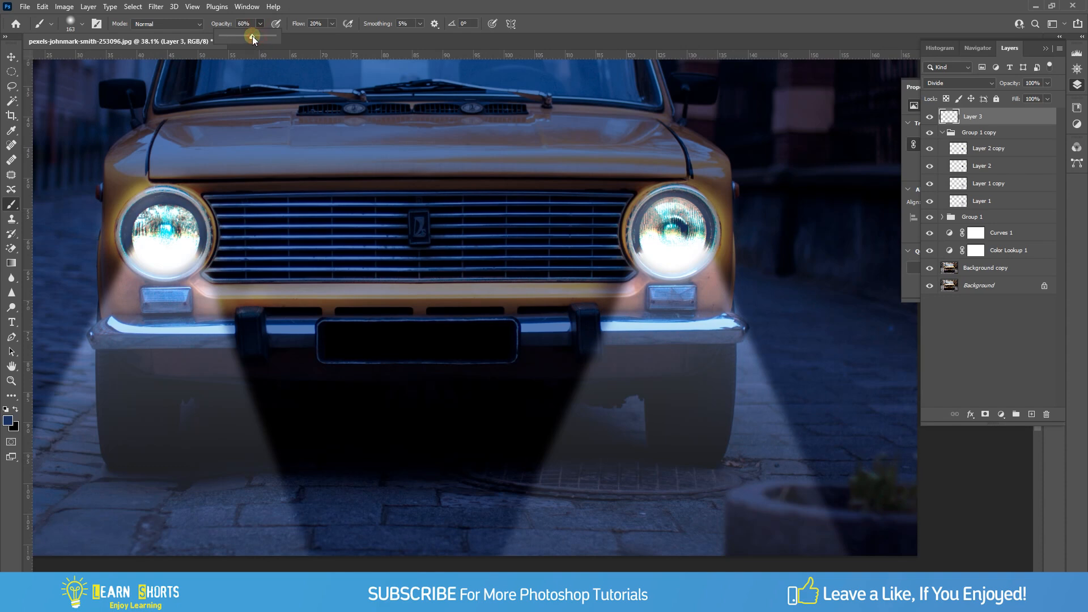
left_click_drag(253, 36, 250, 35)
right_click(267, 301, "alt")
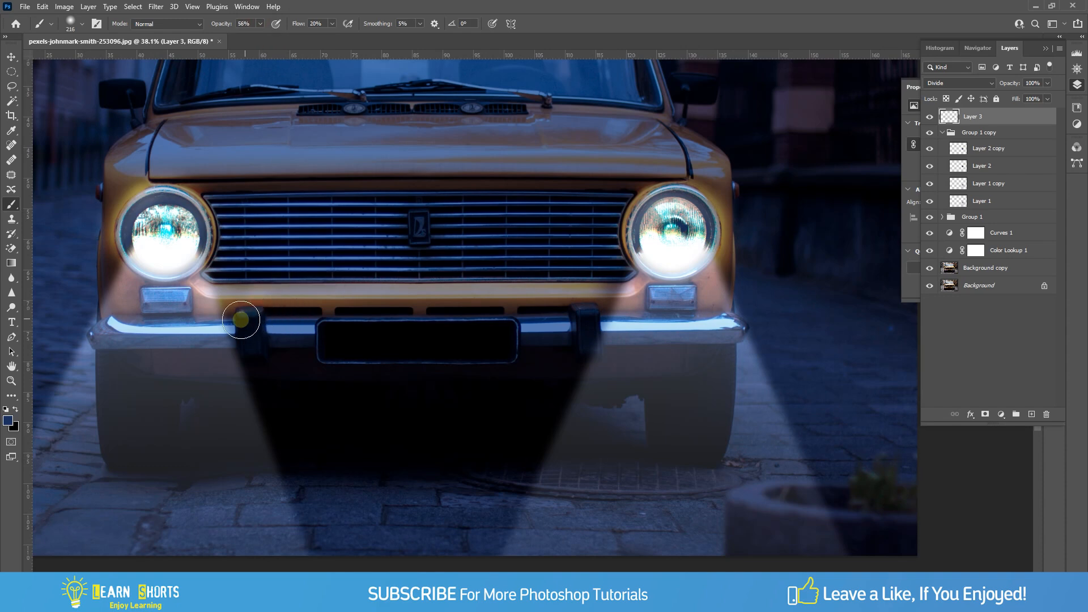
mouse_move(241, 319)
left_mouse_down()
mouse_move(618, 308)
mouse_move(599, 357)
mouse_move(433, 385)
mouse_move(233, 368)
mouse_move(250, 398)
left_mouse_up()
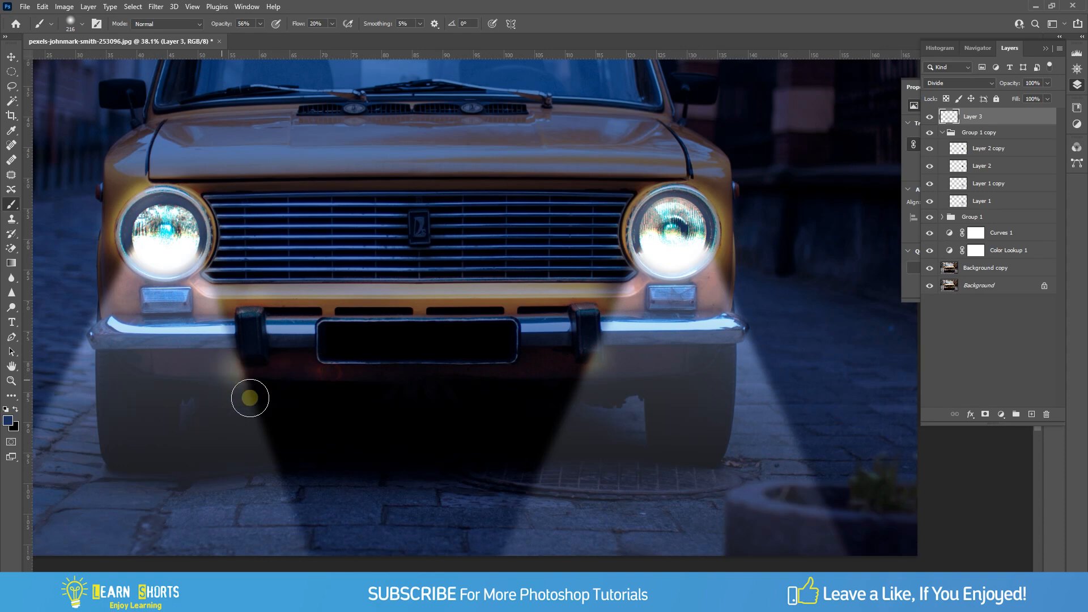
mouse_move(303, 423)
left_mouse_down()
mouse_move(240, 379)
mouse_move(491, 385)
left_mouse_up()
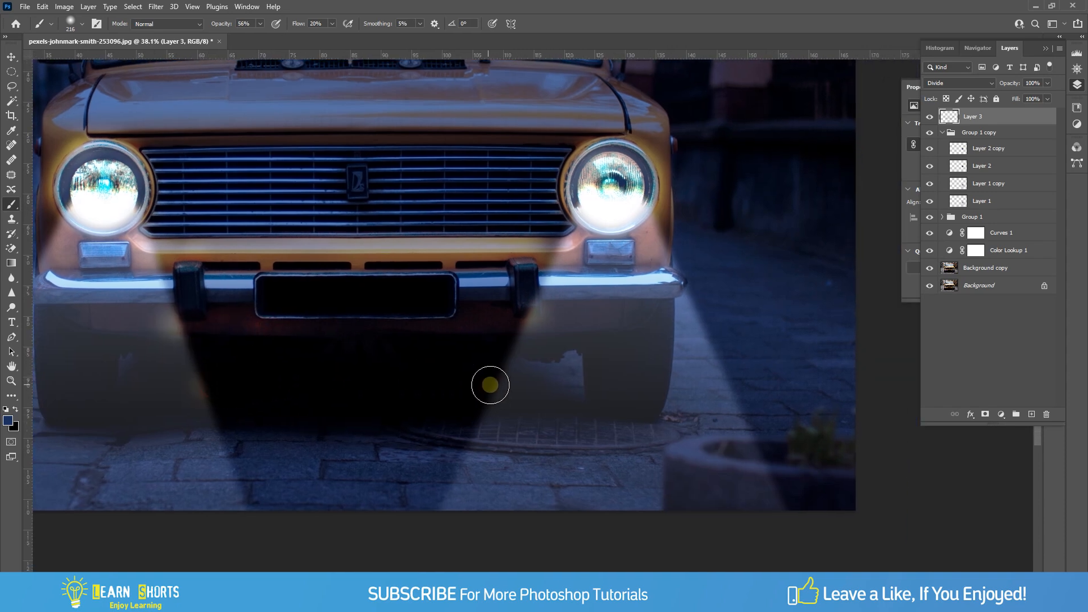
- Paint light onto the cobblestones between the two headlight beams in front of the car
mouse_move(460, 419)
left_mouse_down()
mouse_move(421, 496)
mouse_move(414, 534)
left_mouse_up()
left_click_drag(459, 447, 414, 513)
mouse_move(239, 435)
left_mouse_down()
mouse_move(289, 526)
mouse_move(390, 484)
mouse_move(418, 453)
mouse_move(343, 498)
mouse_move(411, 485)
mouse_move(302, 498)
mouse_move(276, 475)
mouse_move(438, 435)
mouse_move(330, 471)
mouse_move(247, 446)
mouse_move(430, 437)
left_mouse_up()
scroll(373, 480, "down", 1)
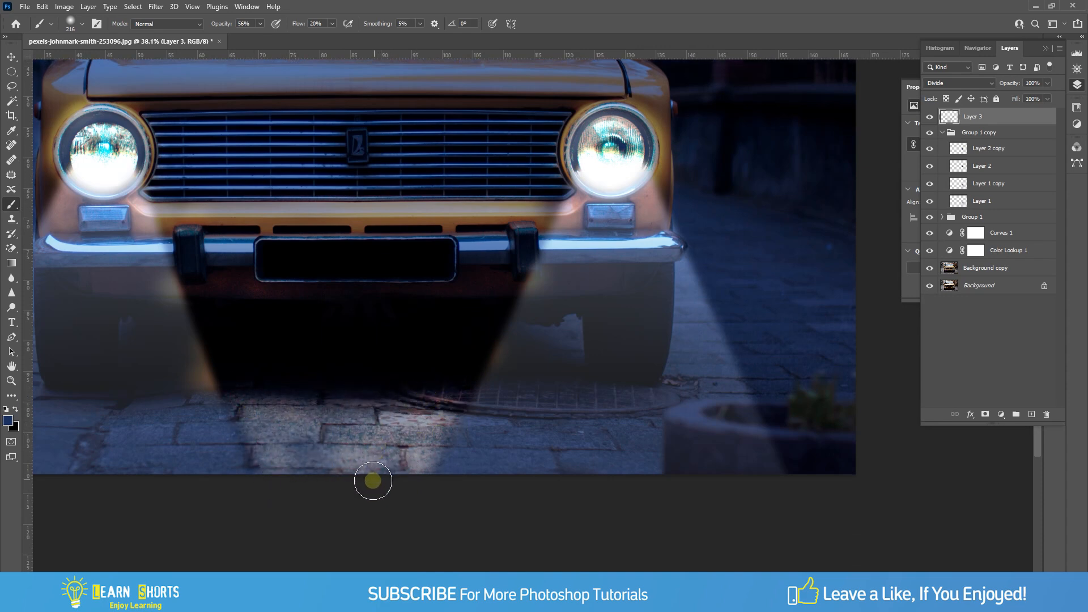
mouse_move(372, 480)
left_mouse_down()
mouse_move(243, 432)
mouse_move(417, 457)
mouse_move(429, 444)
mouse_move(403, 461)
left_mouse_up()
scroll(402, 461, "down", 1)
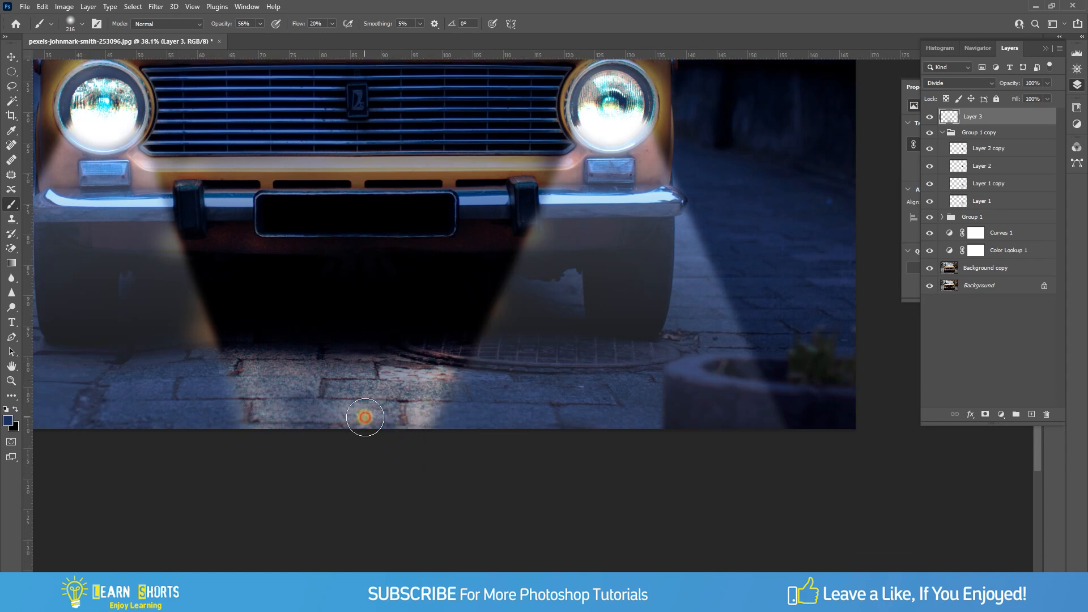
- Paint light over the grille and along the hood's front edge between the headlights, reducing the brush to 140 px for the hood edge
scroll(365, 418, "down", 1)
scroll(311, 406, "down", 1)
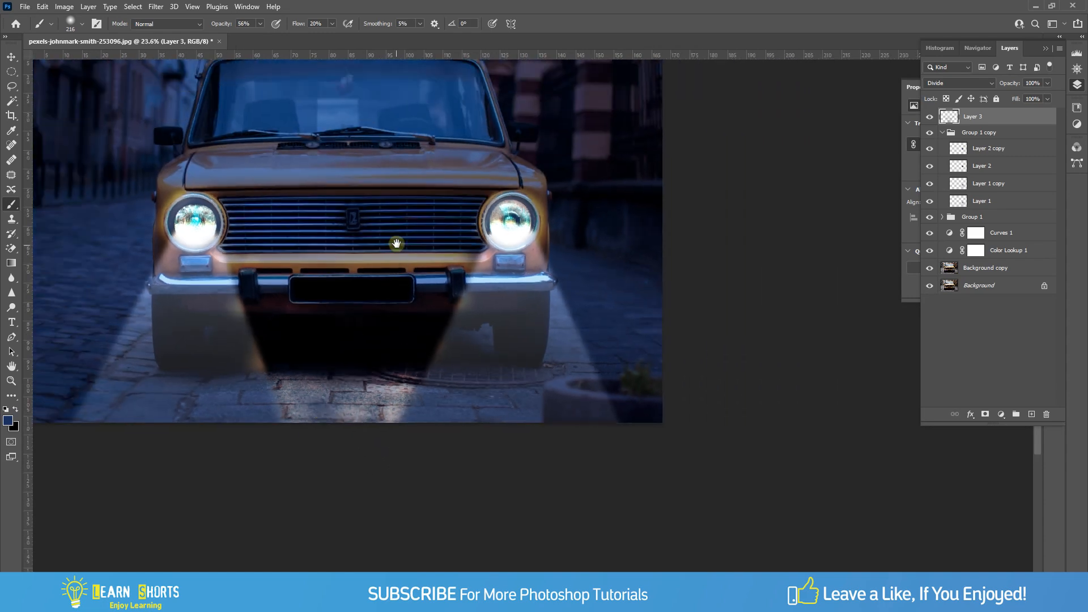
left_click_drag(397, 244, 426, 337)
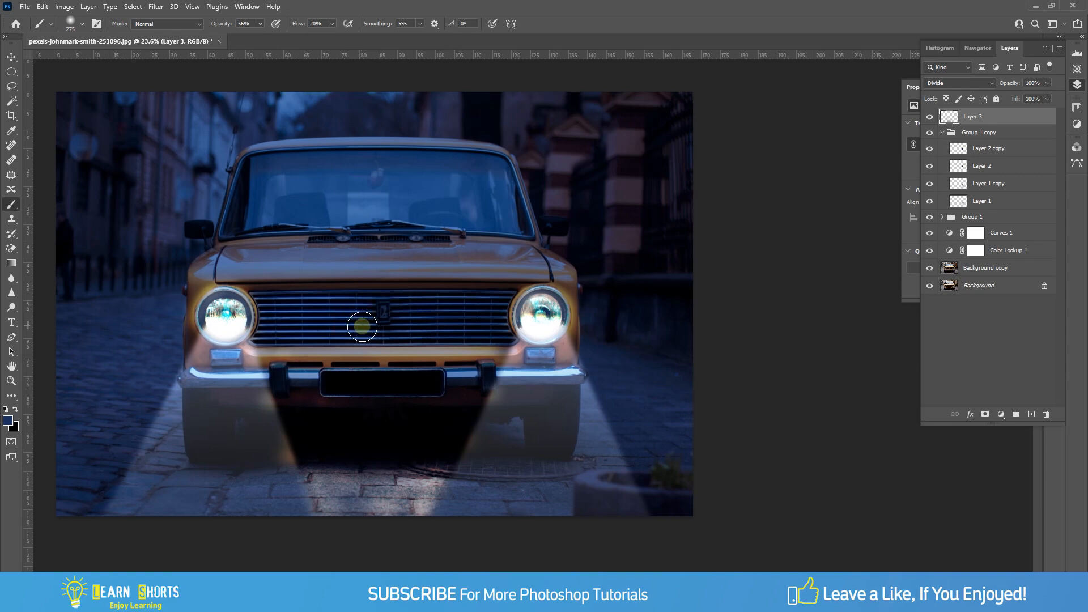
left_click_drag(282, 325, 277, 326)
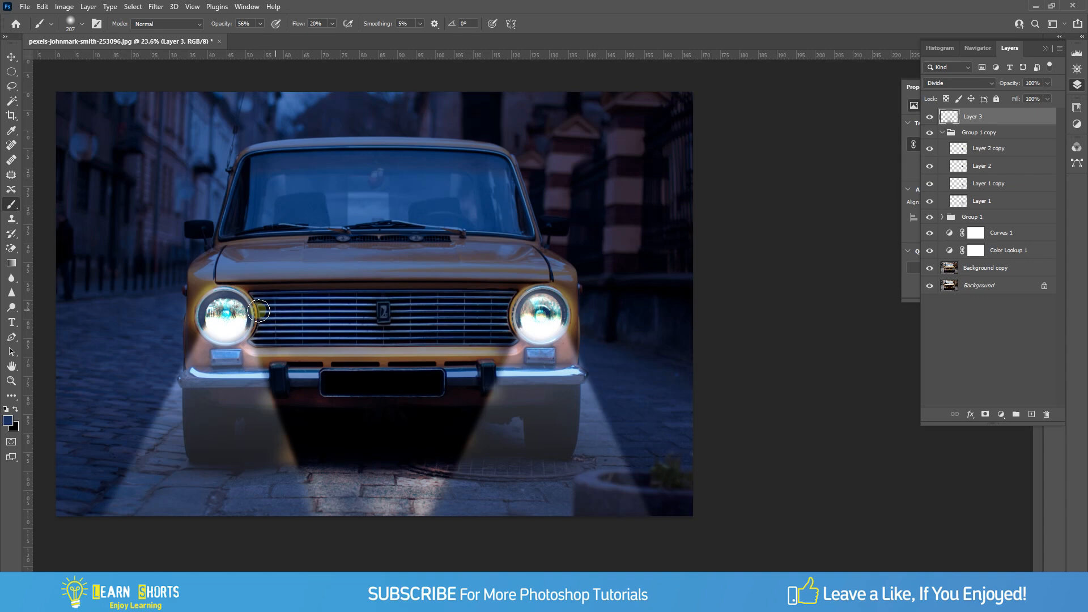
right_click(225, 282)
right_click(223, 265)
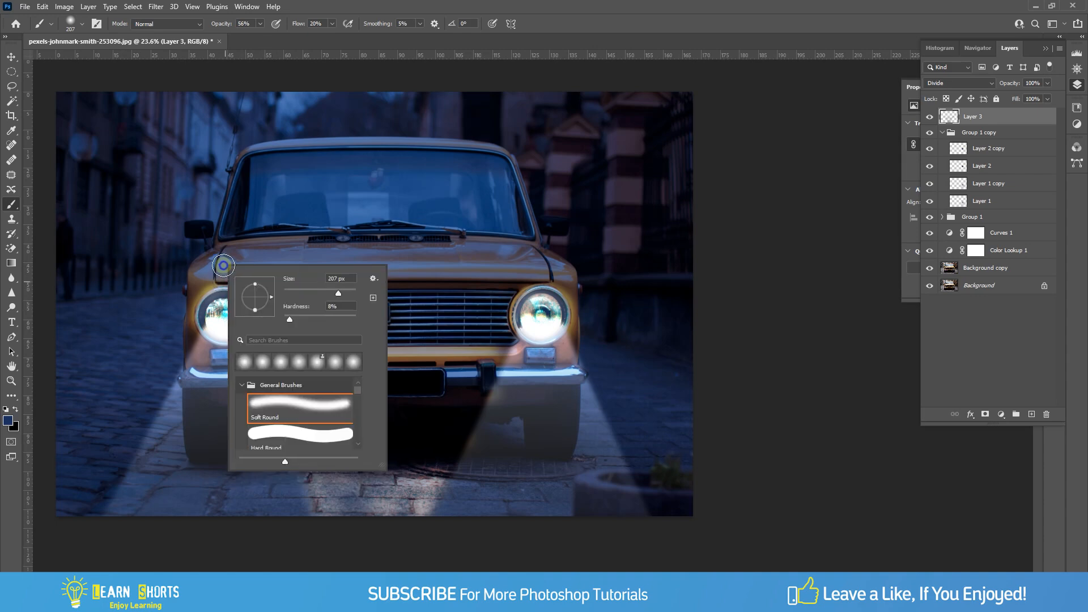
mouse_move(224, 265)
left_mouse_down()
mouse_move(313, 281)
mouse_move(568, 279)
left_mouse_up()
mouse_move(385, 277)
left_mouse_down()
mouse_move(298, 282)
mouse_move(272, 300)
mouse_move(295, 304)
mouse_move(282, 283)
mouse_move(184, 282)
left_mouse_up()
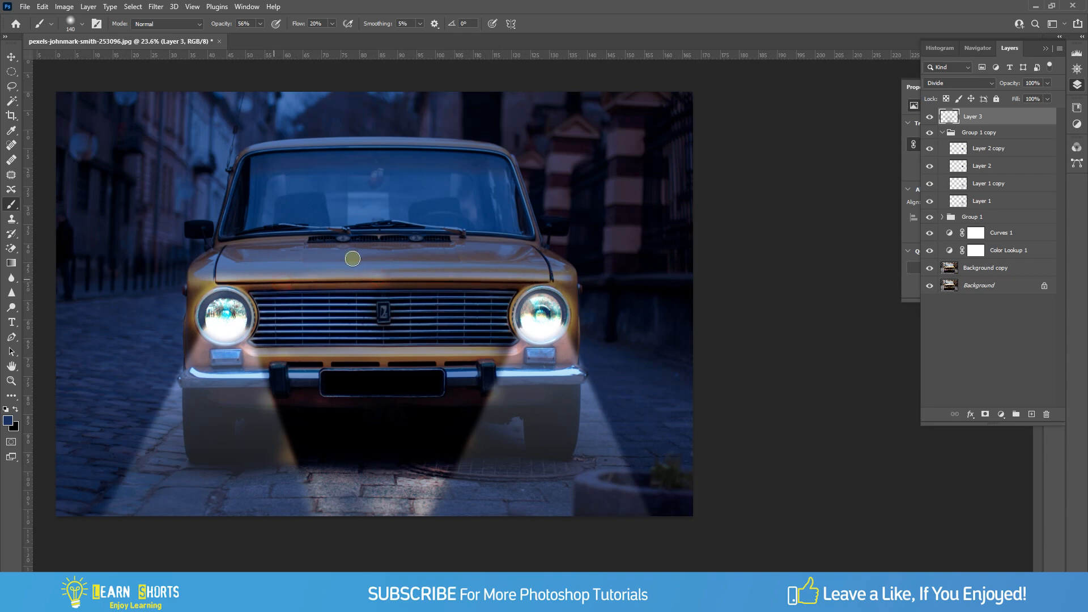
left_click_drag(379, 275, 536, 274)
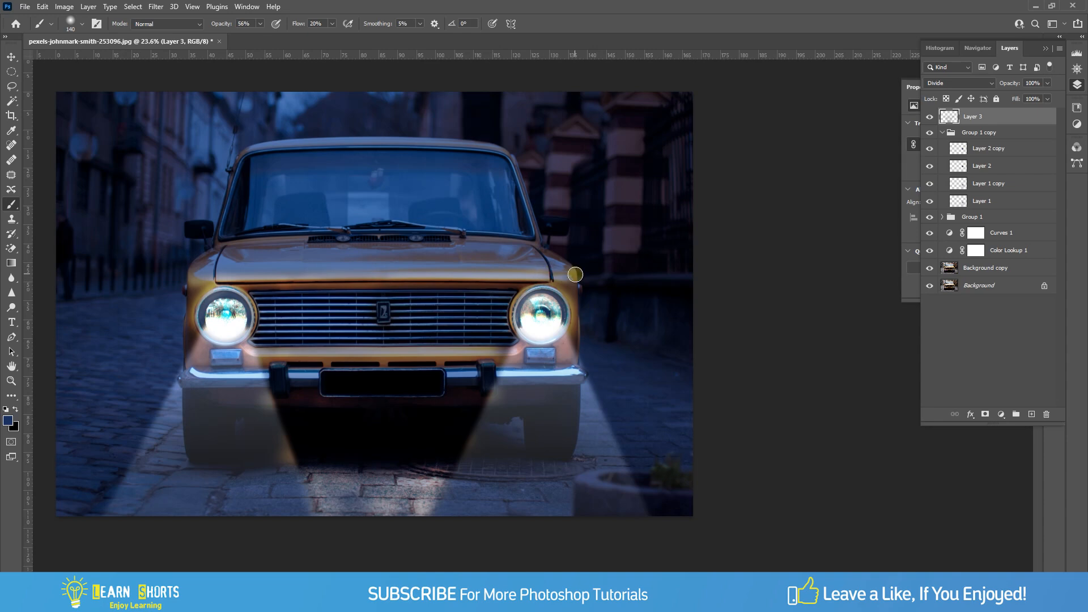
key("v")
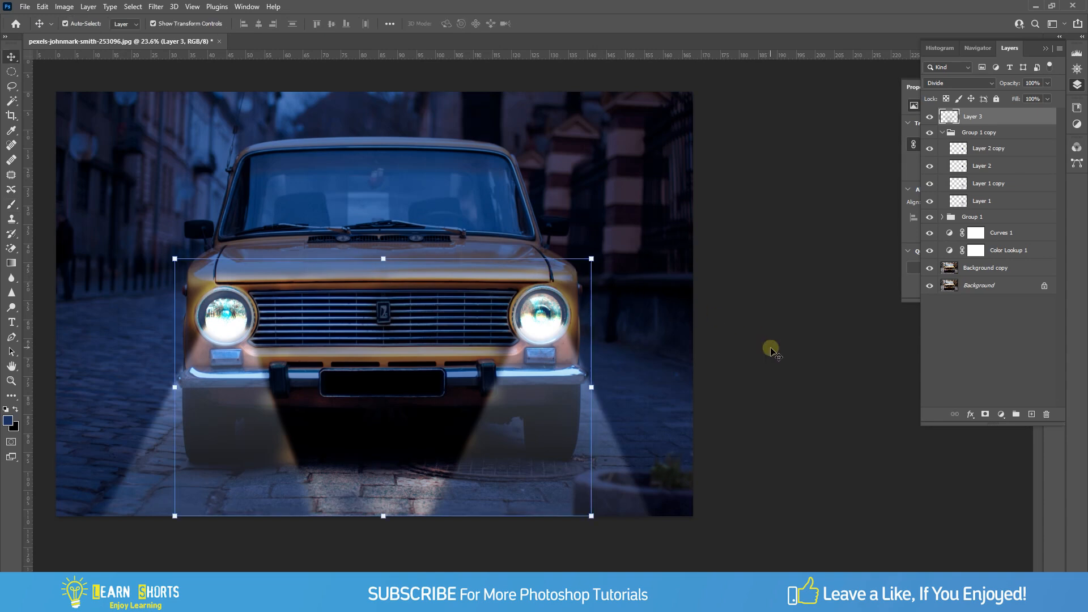
left_click(772, 350)
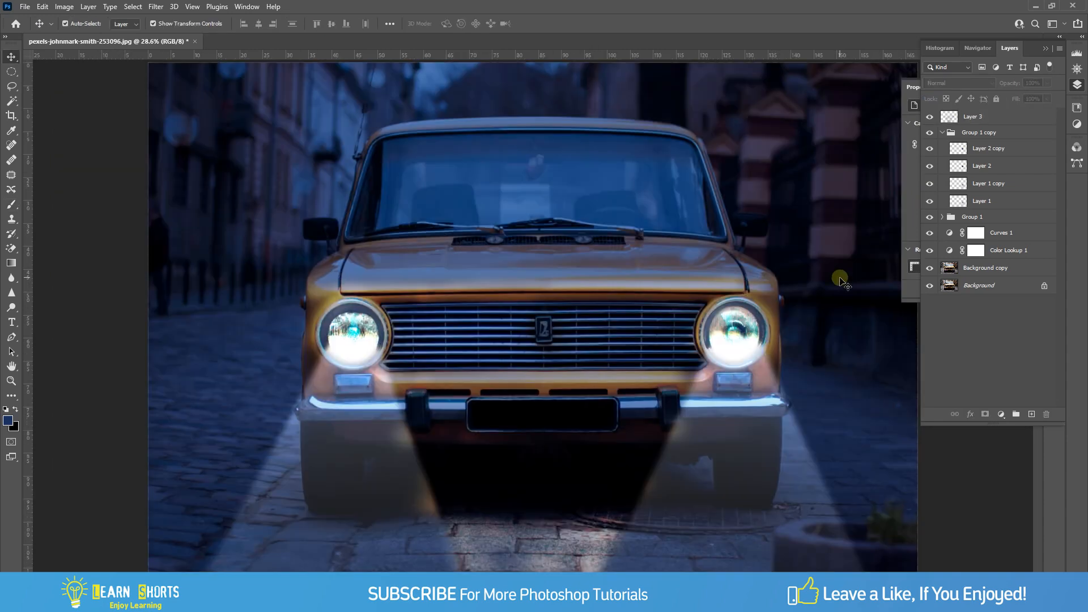
left_click(978, 117)
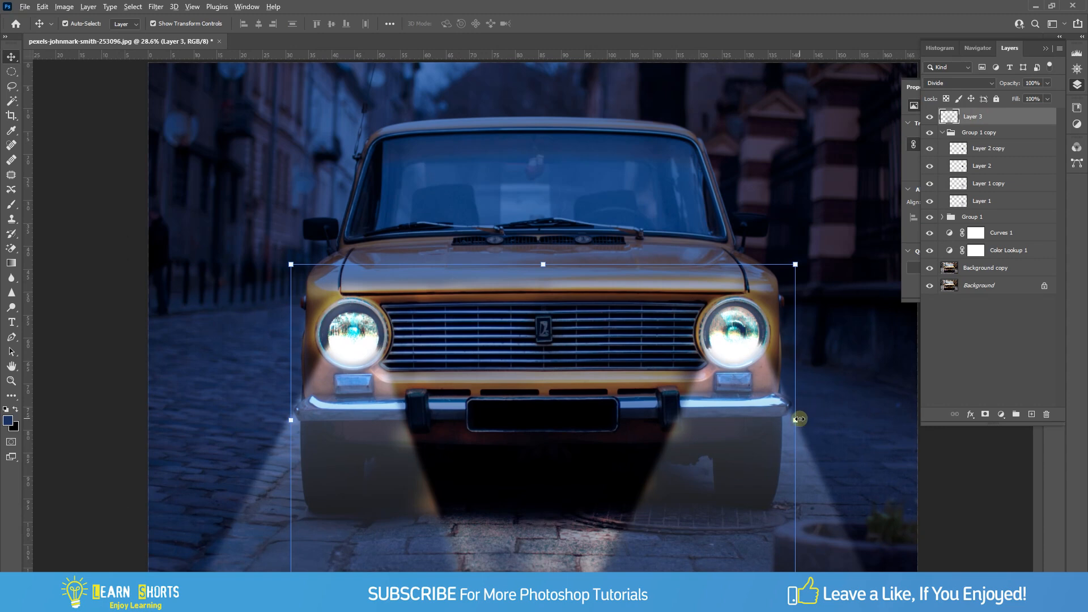
left_click_drag(795, 420, 794, 416)
key("Escape")
- Add a Hue/Saturation adjustment layer directly above Curves 1 and set its saturation to -36
left_click(997, 238)
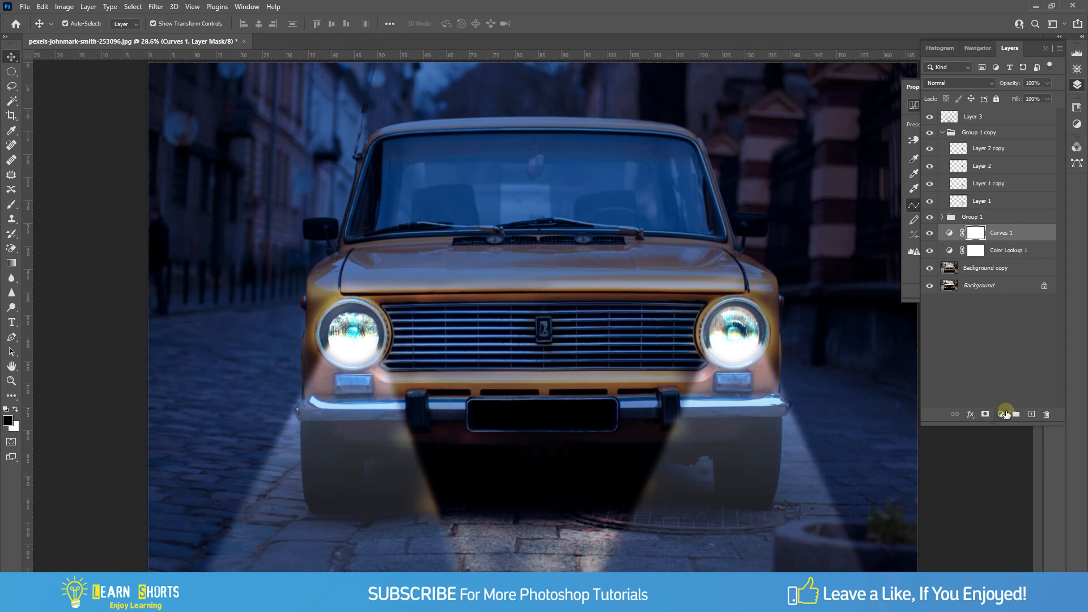
left_click(1001, 414)
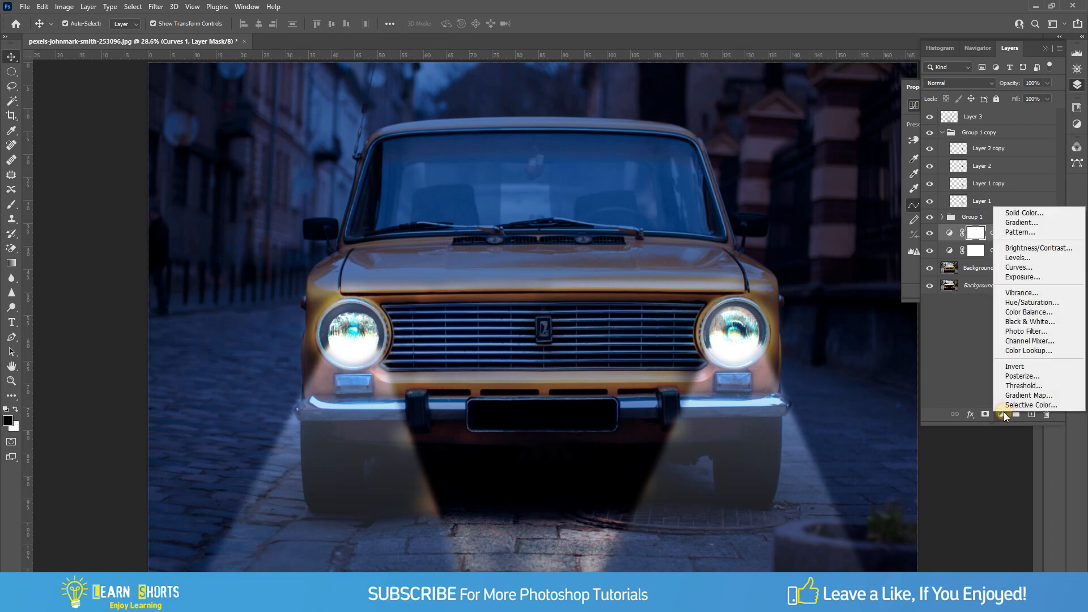
left_click(1062, 305)
left_click(913, 274)
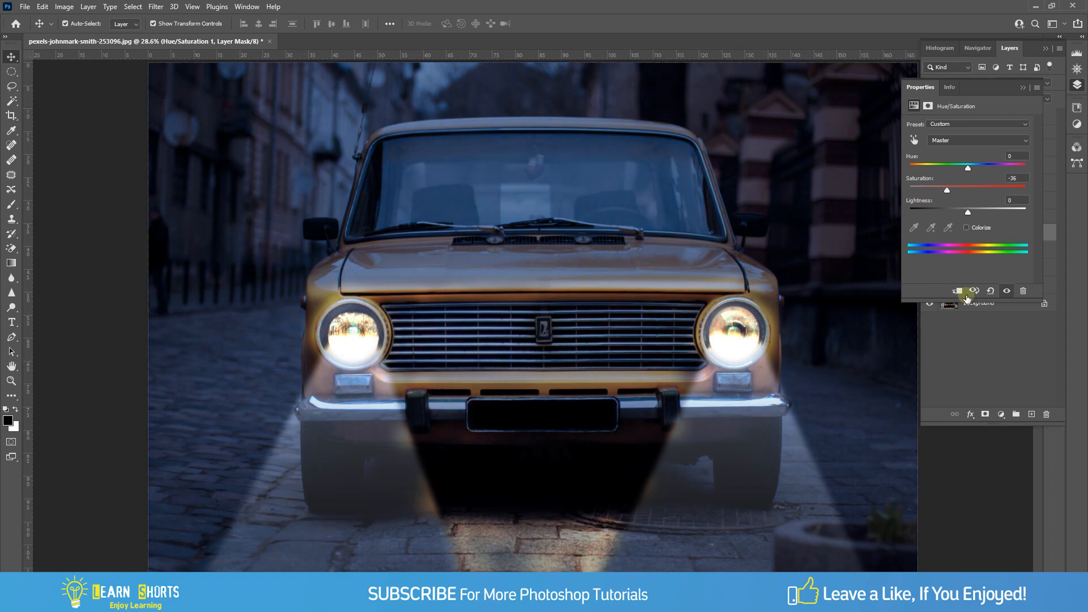
left_click(967, 347)
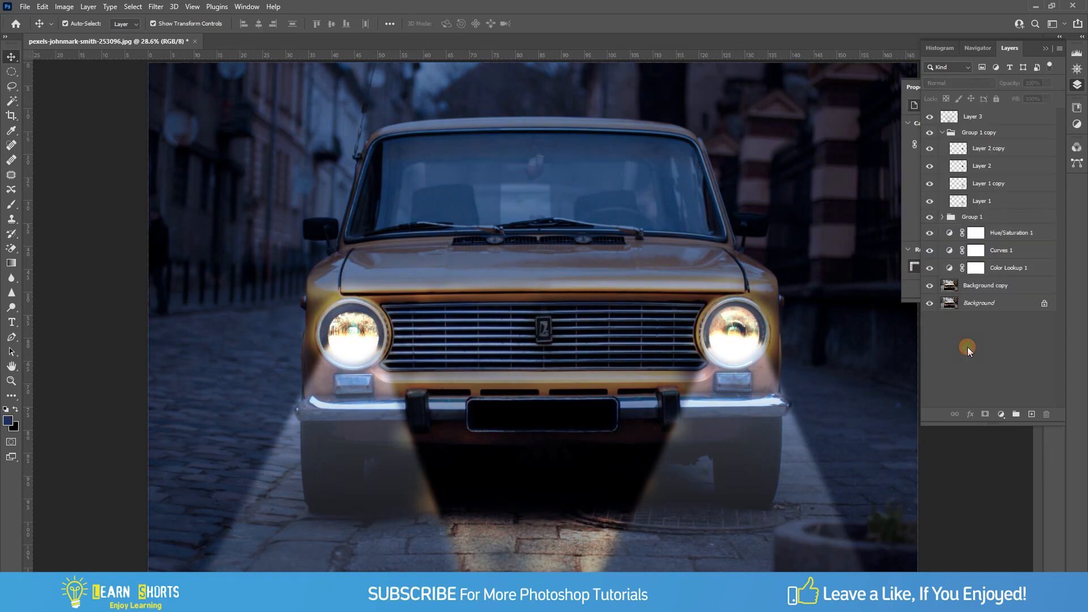
- Group all layers from Color Lookup 1 up to Layer 3 and toggle the group's visibility to compare the edit with the original photo
left_click(992, 263)
left_click(987, 121)
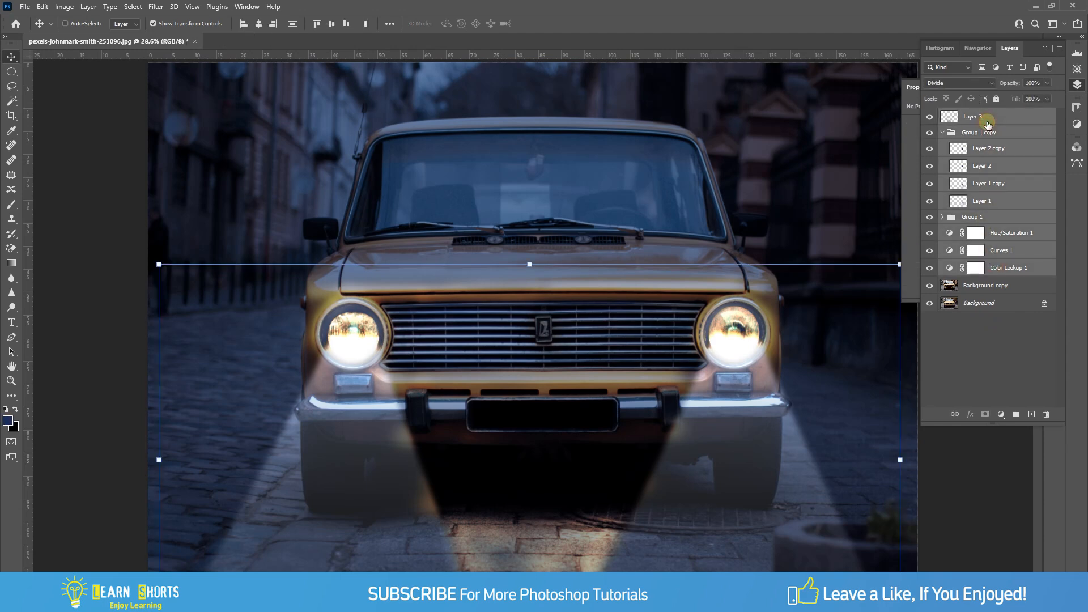
key("ctrl+g")
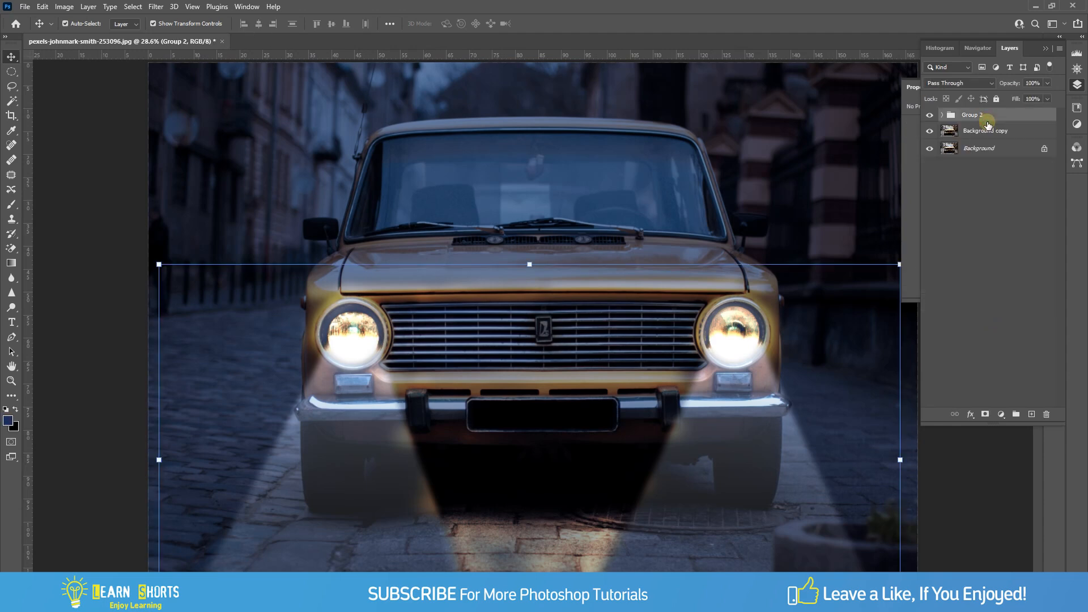
left_click(932, 115)
left_click(929, 115)
left_click(931, 115)
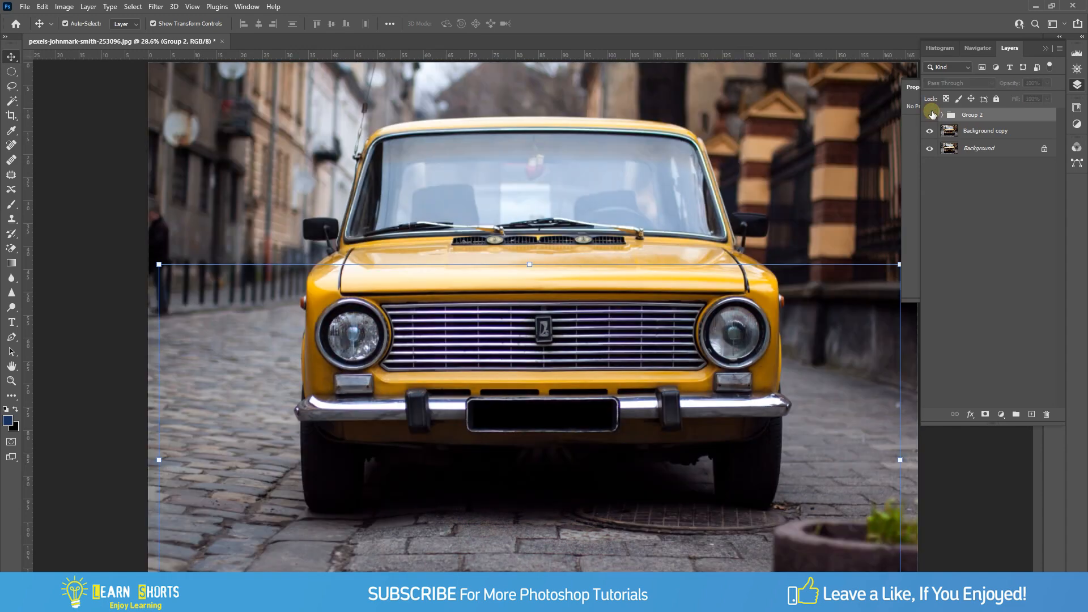
left_click(930, 115)
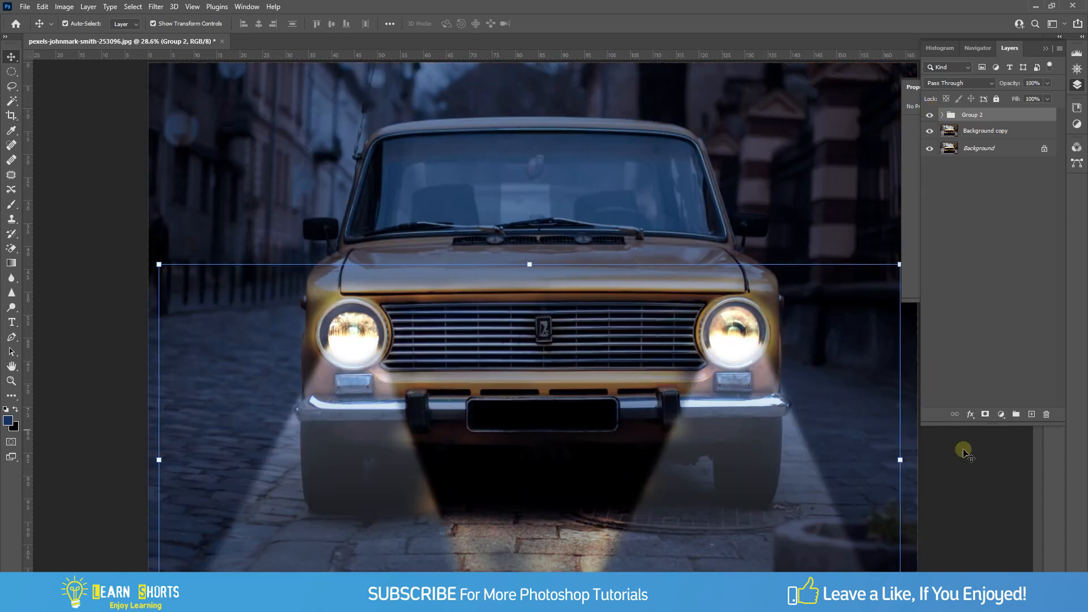